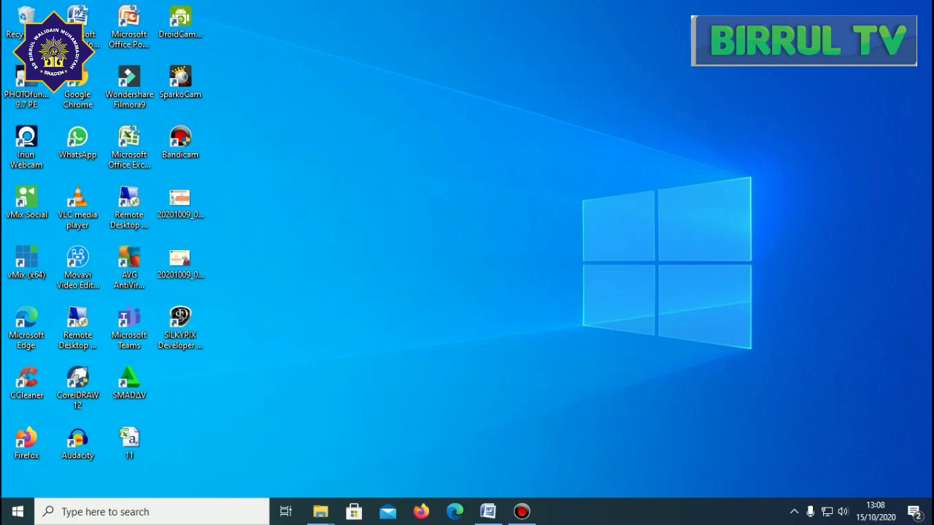
Launch Word with a new blank document and maximize the window to fill the screen.
double_click(77, 22)
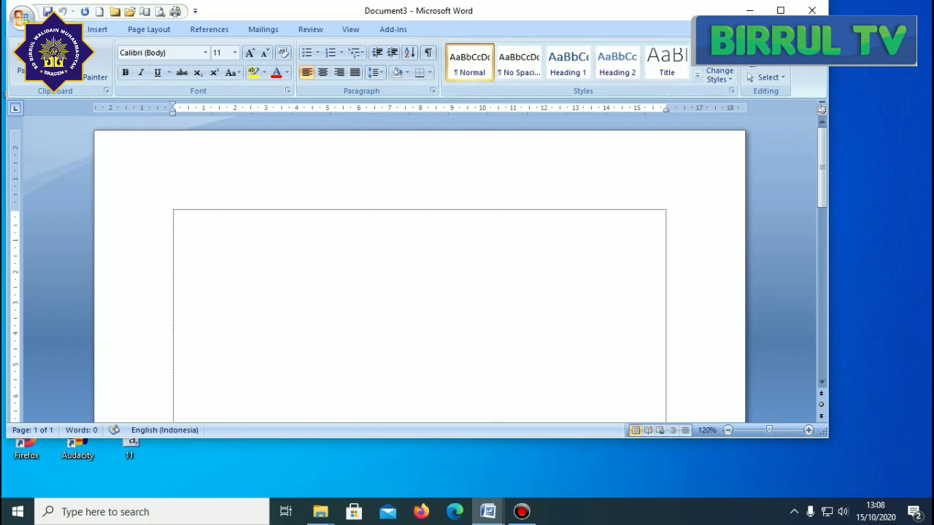
left_click(780, 10)
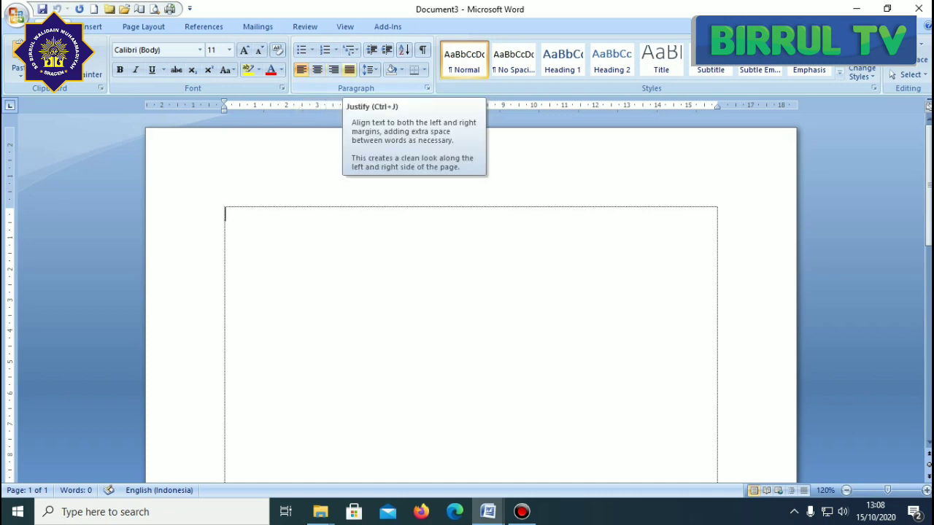
left_click(370, 69)
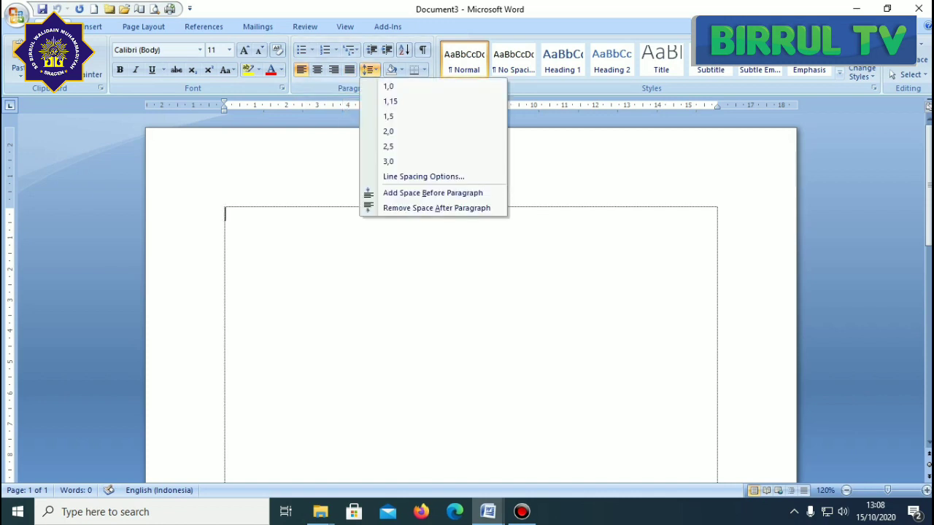
key("Escape")
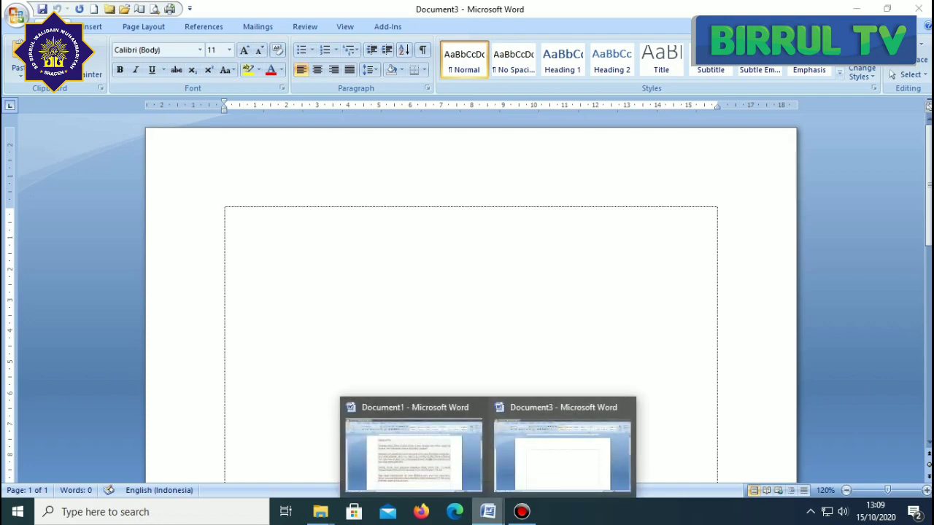
Switch to Document1 holding the 'Belajar di Era' article and select its title line.
left_click(416, 449)
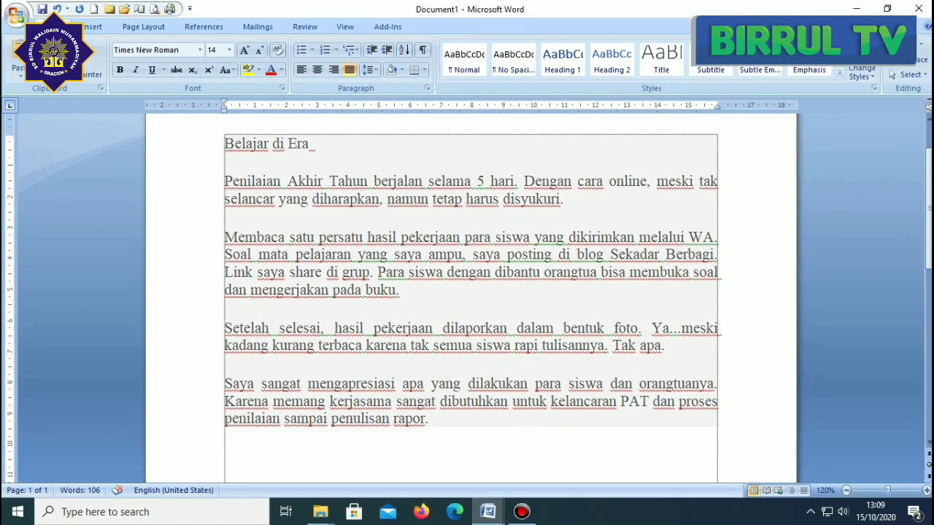
mouse_move(224, 181)
left_mouse_down()
mouse_move(393, 438)
mouse_move(436, 438)
left_mouse_up()
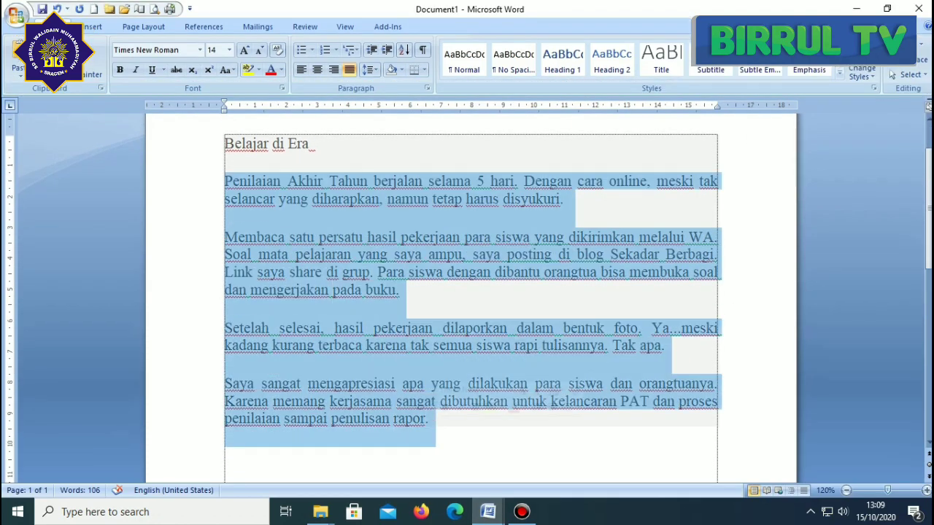
left_click(317, 328)
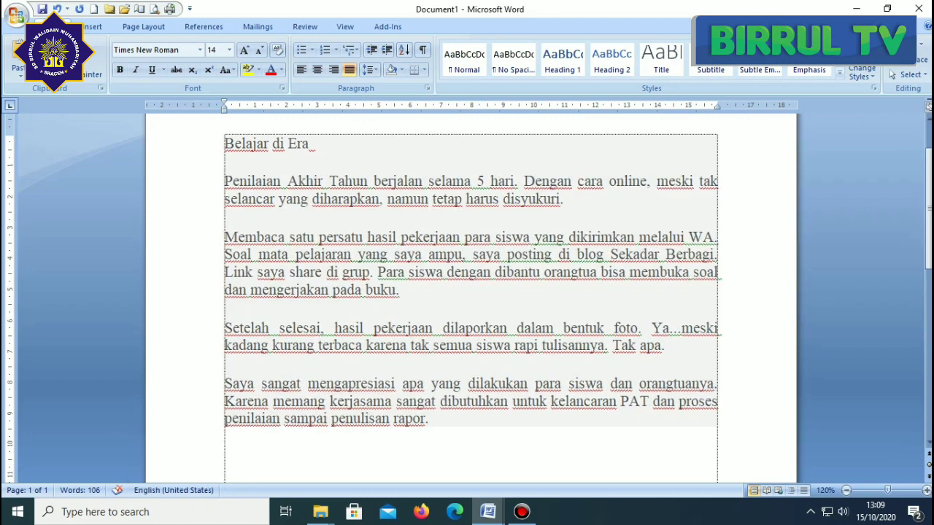
left_click_drag(224, 181, 435, 442)
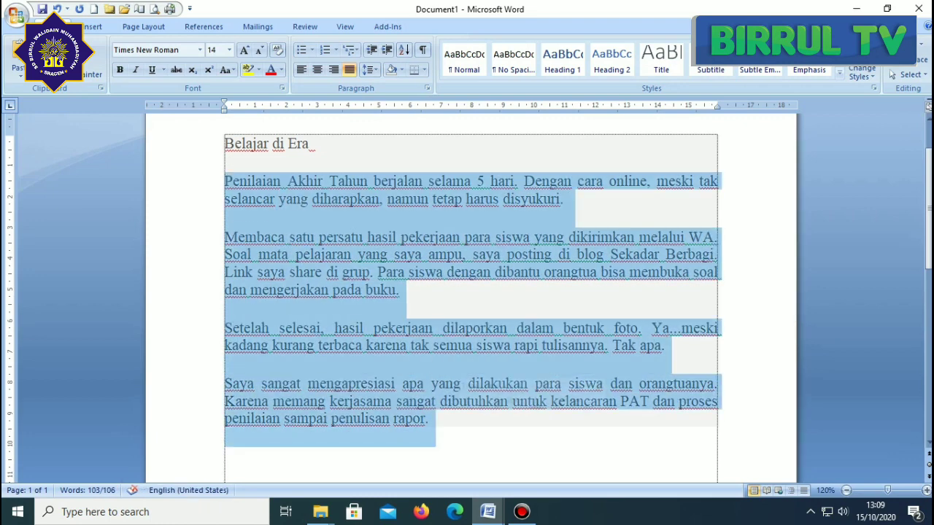
left_click(429, 418)
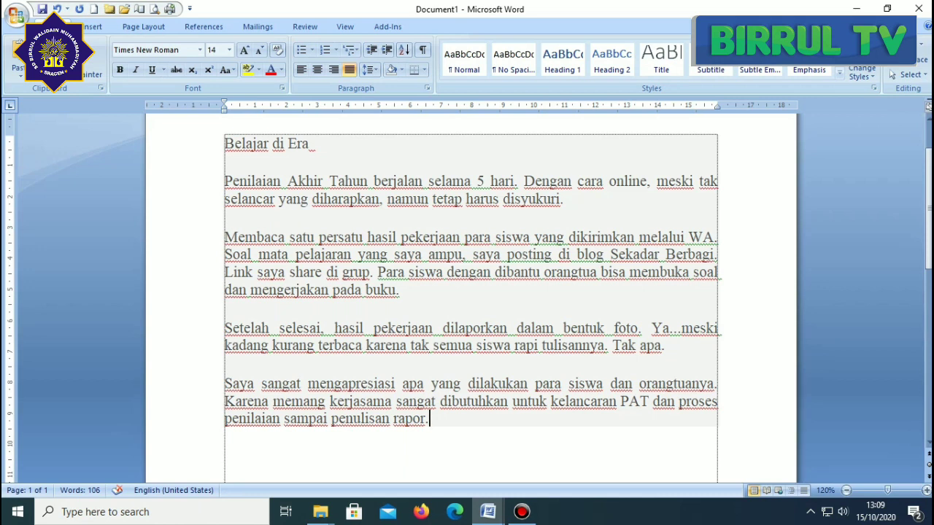
mouse_move(224, 144)
left_mouse_down()
mouse_move(476, 346)
mouse_move(432, 437)
left_mouse_up()
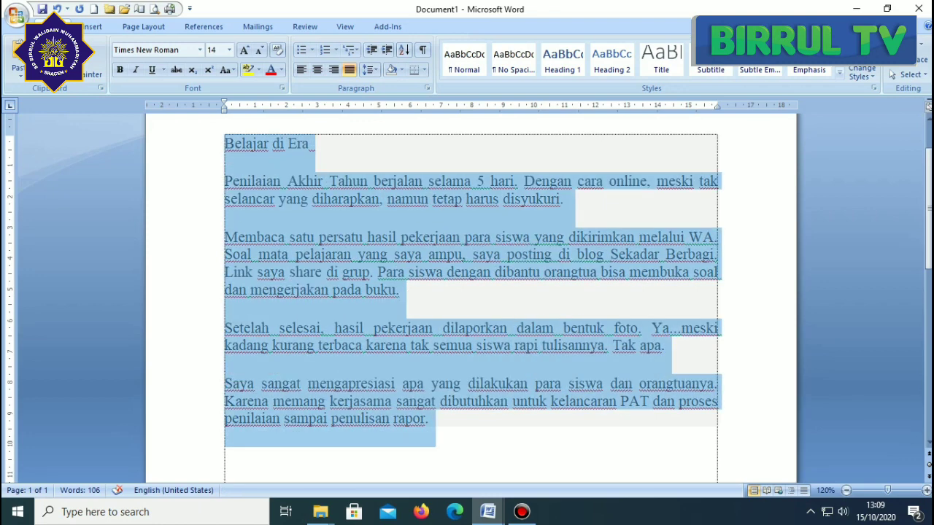
left_click(324, 199)
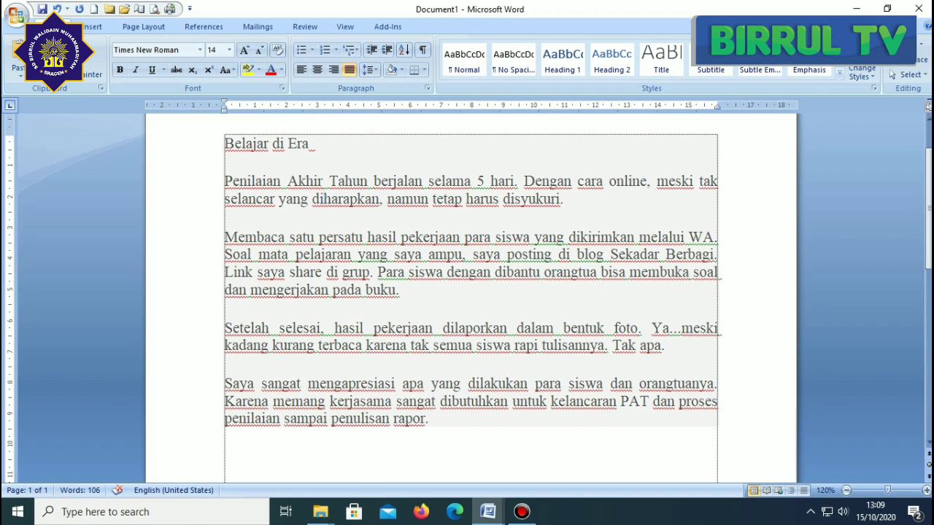
left_click_drag(224, 143, 308, 143)
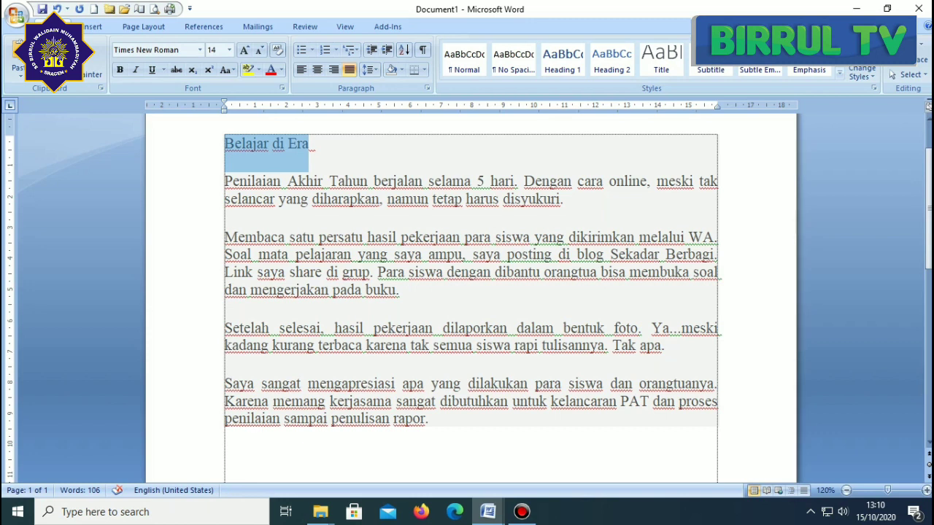
Make the 'Belajar di Era' title 36 pt and center it on the page.
left_click(302, 199)
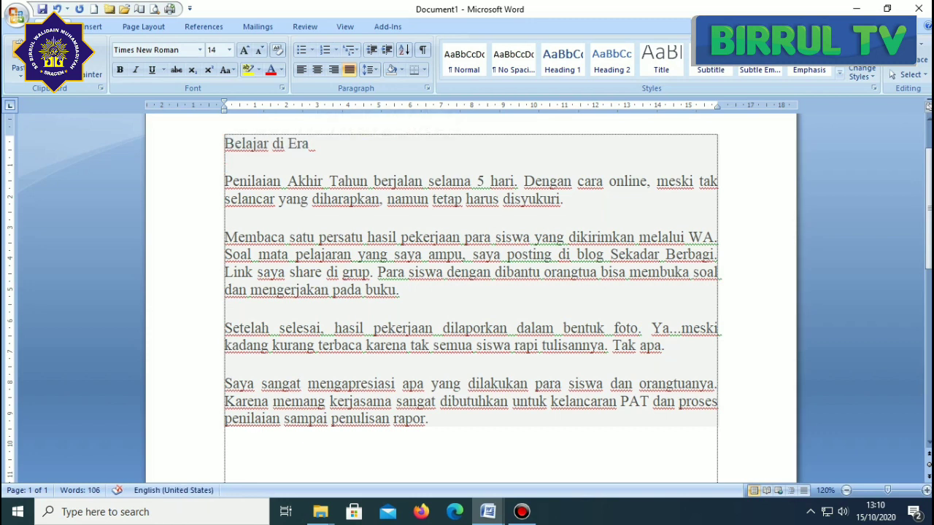
left_click_drag(225, 143, 308, 143)
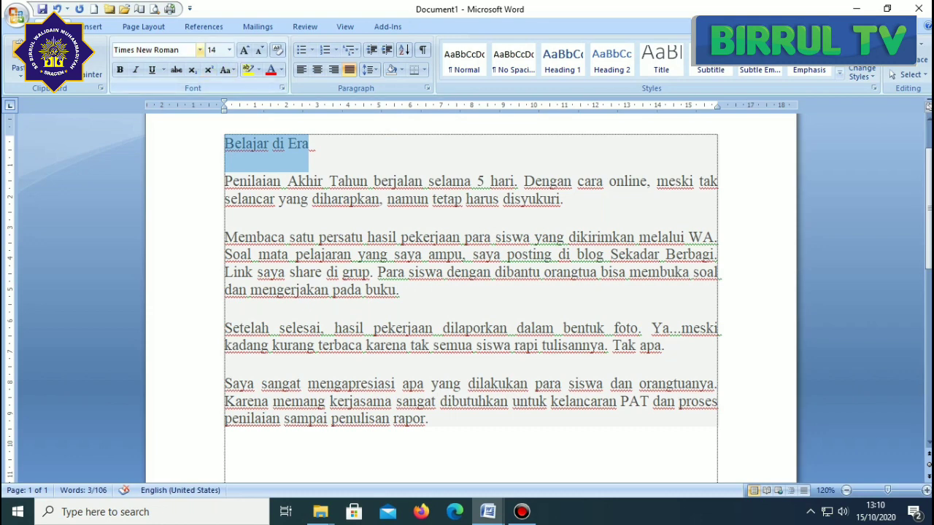
left_click(229, 50)
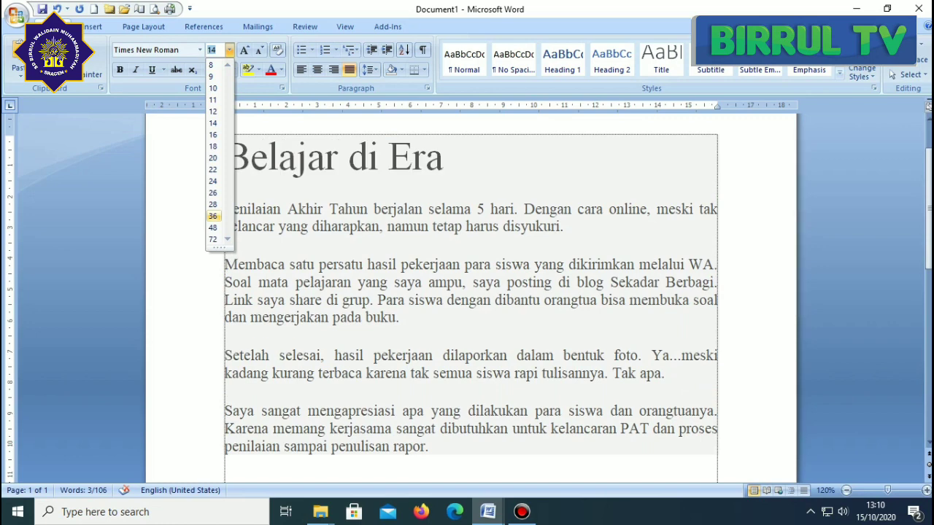
left_click(213, 216)
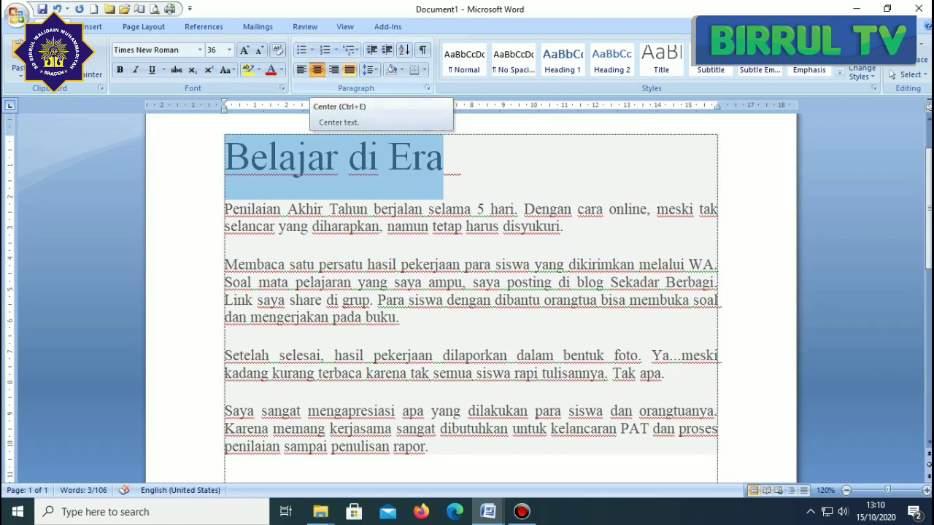
left_click(316, 70)
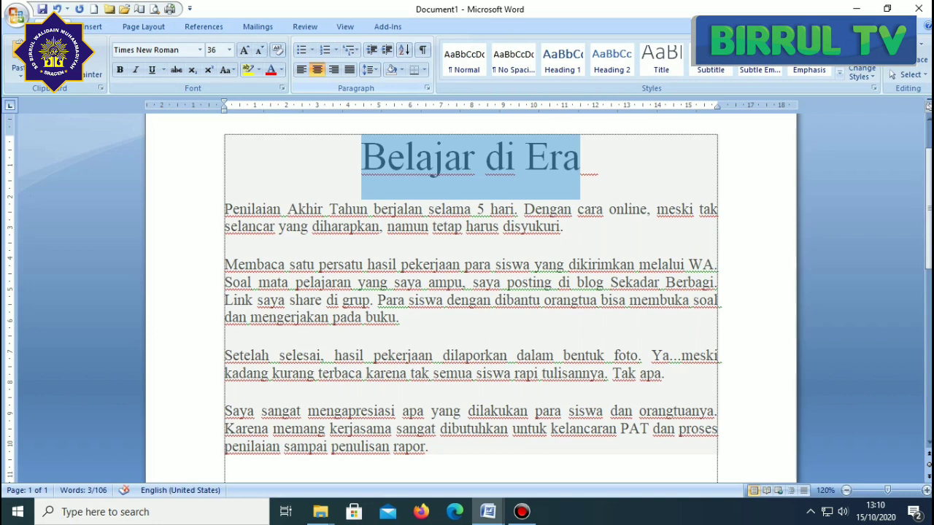
left_click(301, 69)
left_click(317, 69)
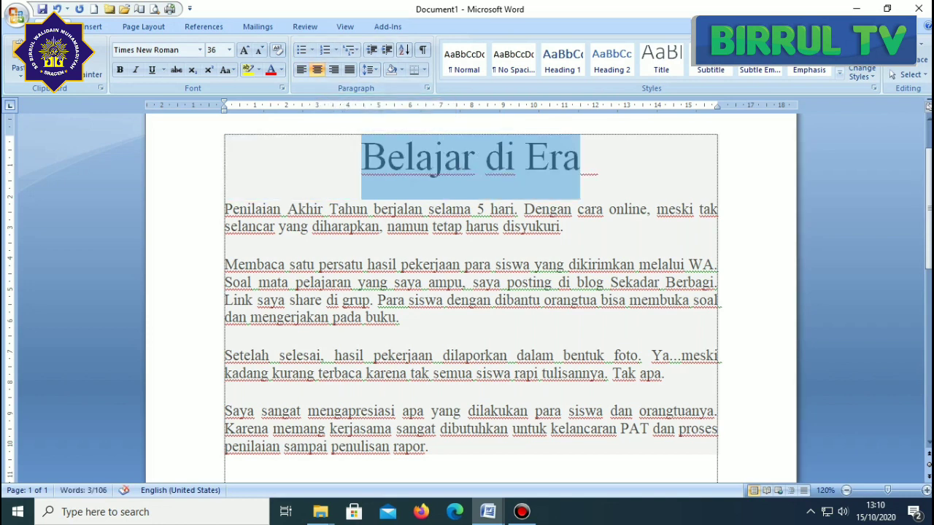
left_click(308, 226)
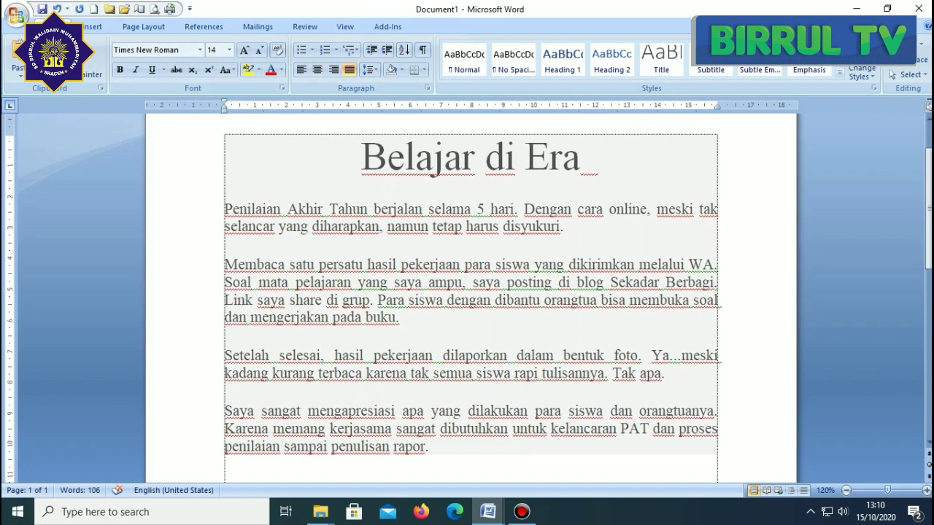
left_click_drag(225, 209, 380, 226)
key("shift+Down")
key("shift+Down")
key("shift+Down")
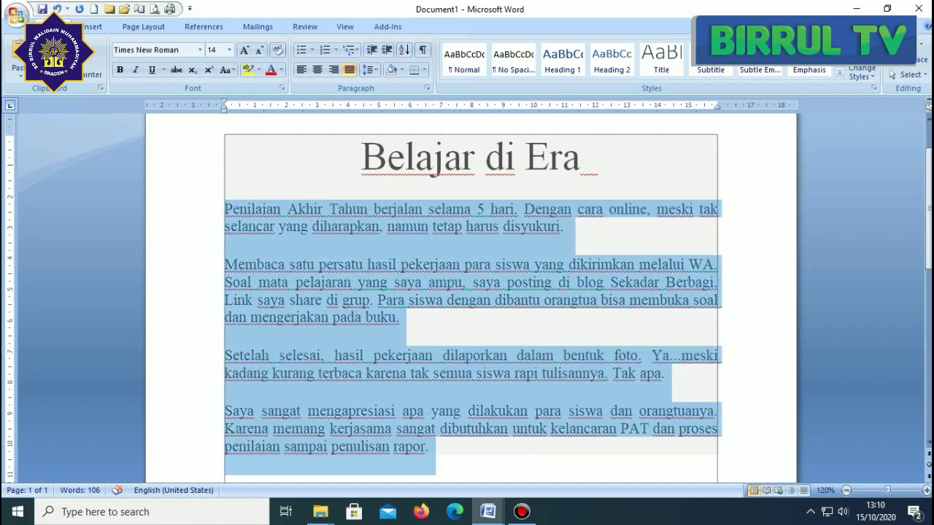
left_click_drag(225, 208, 436, 467)
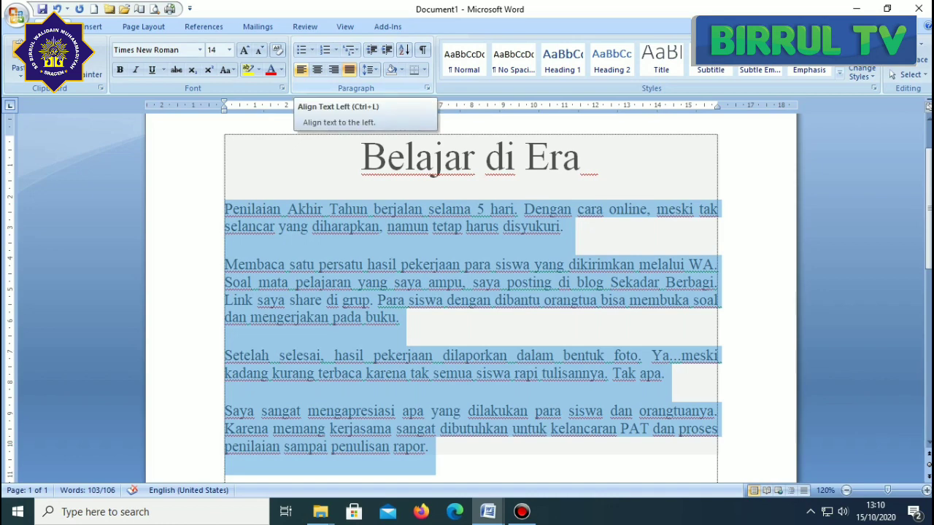
left_click(300, 70)
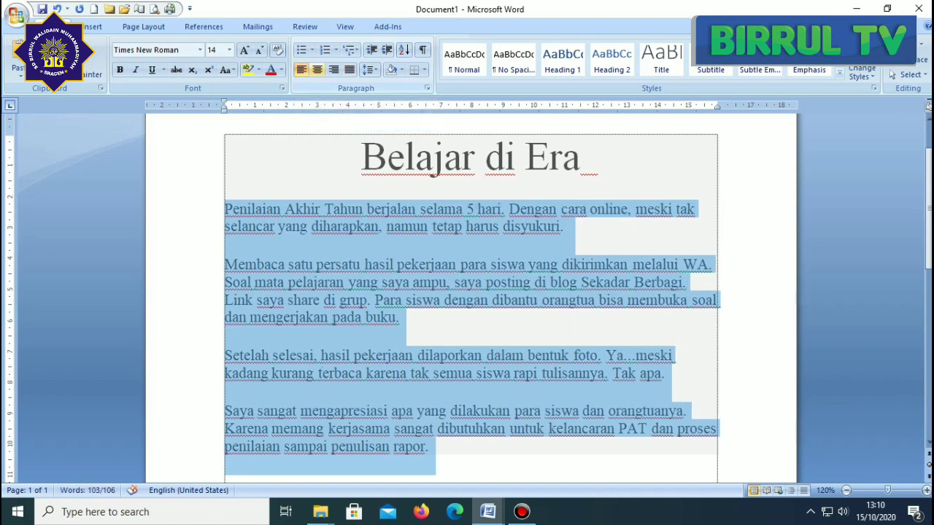
left_click(316, 70)
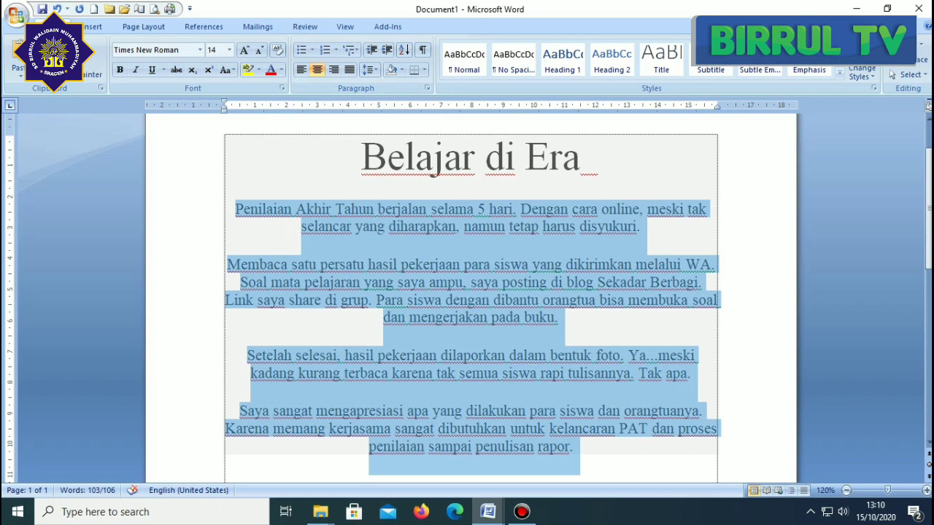
left_click(333, 70)
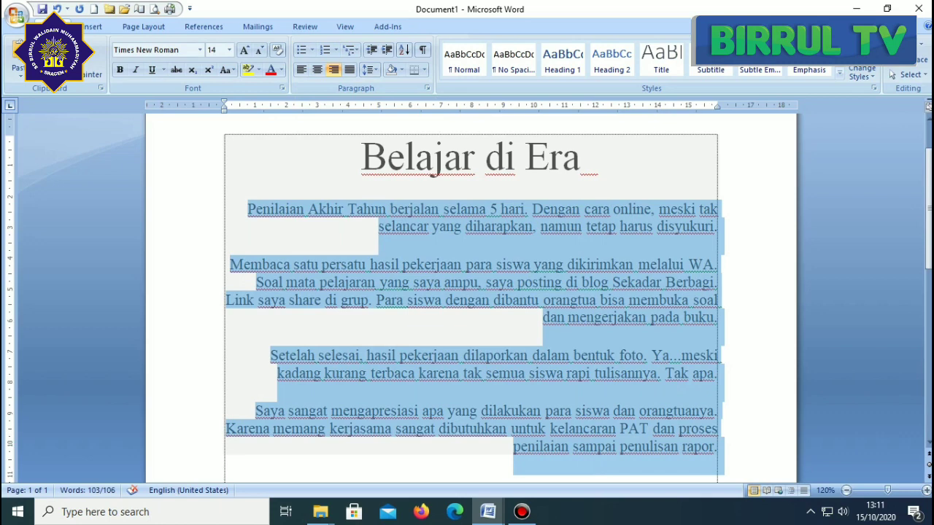
left_click(349, 70)
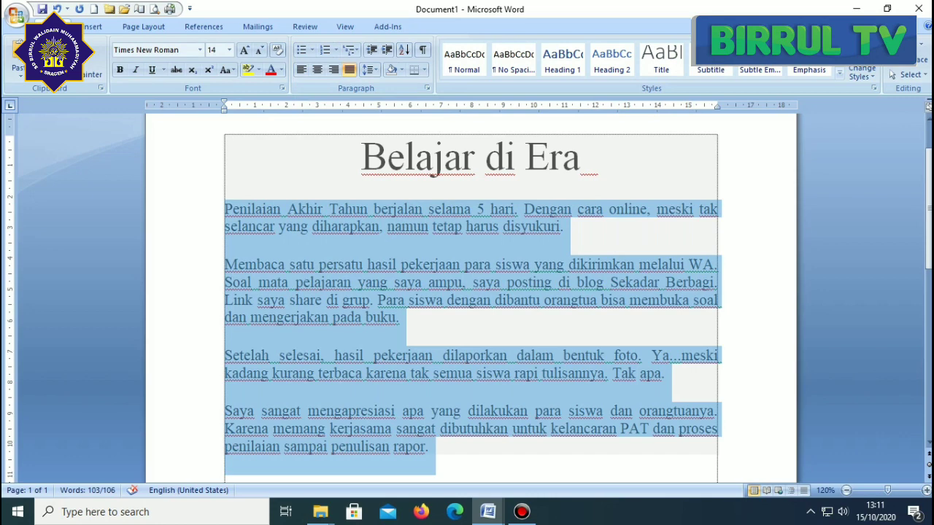
left_click(270, 226)
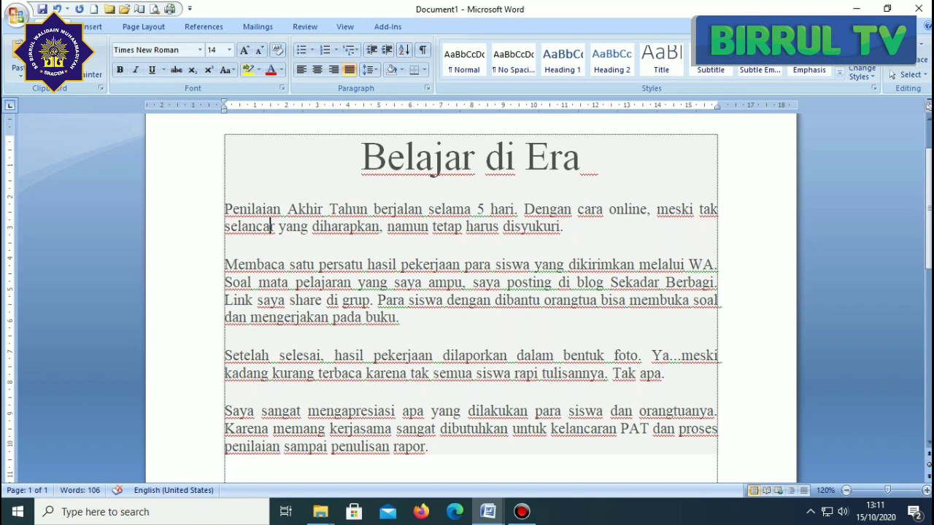
Select the whole first body paragraph.
left_click(224, 209)
left_click_drag(224, 209, 478, 209)
left_click(241, 226)
left_click_drag(225, 209, 569, 245)
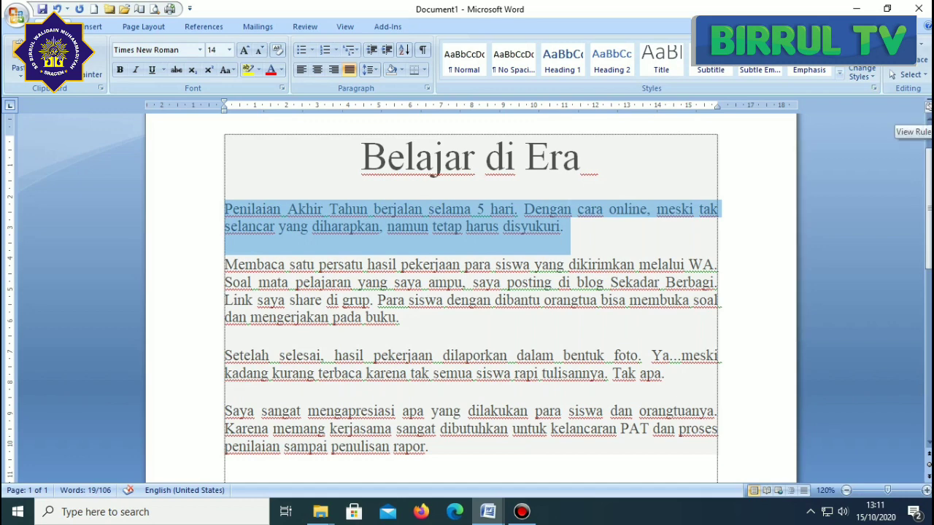
Show the rulers and indent the first paragraph's first line about 1 cm.
left_click(928, 106)
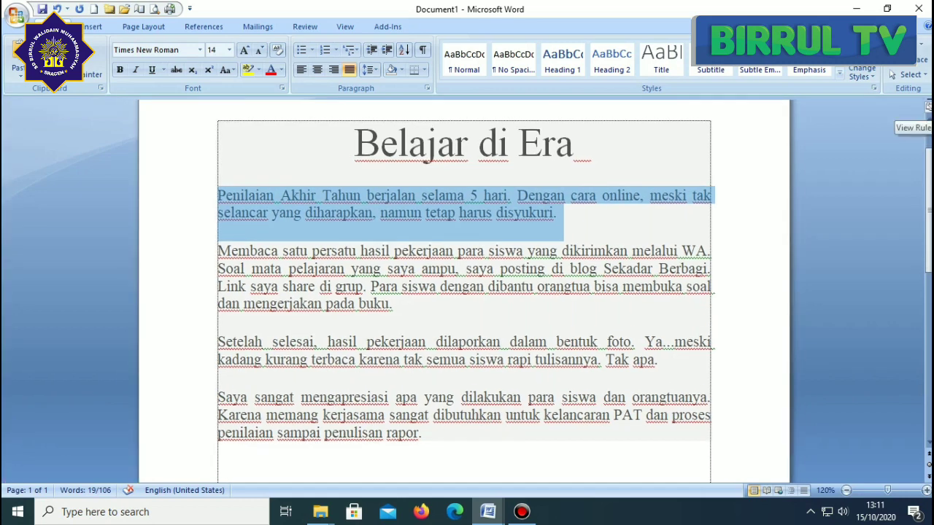
left_click(928, 106)
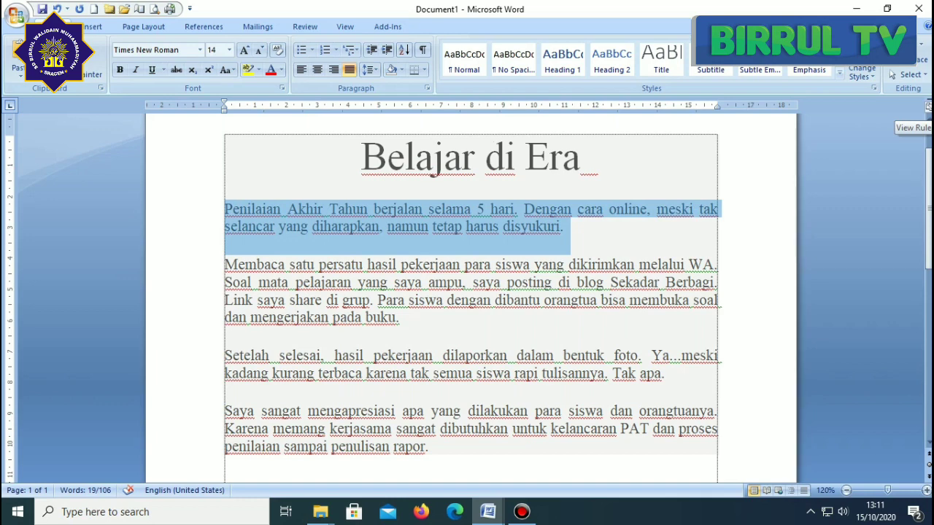
left_click(928, 105)
left_click(928, 106)
left_click(928, 106)
left_click(929, 106)
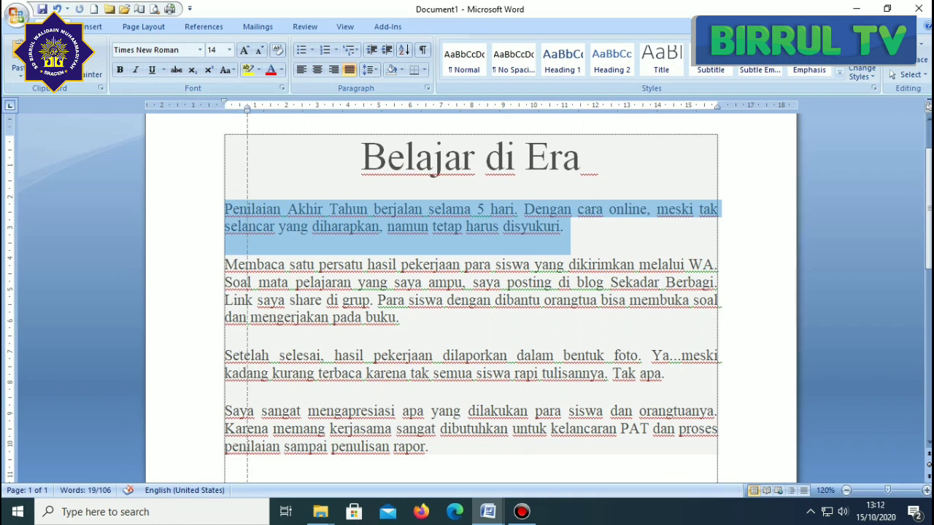
left_click_drag(224, 109, 287, 103)
left_click_drag(286, 102, 286, 103)
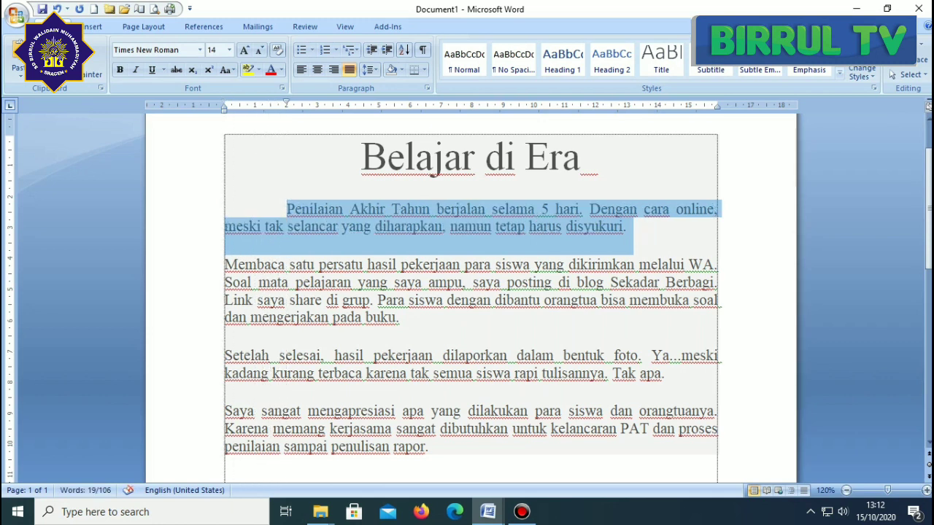
Select the whole second body paragraph.
left_click_drag(224, 264, 405, 332)
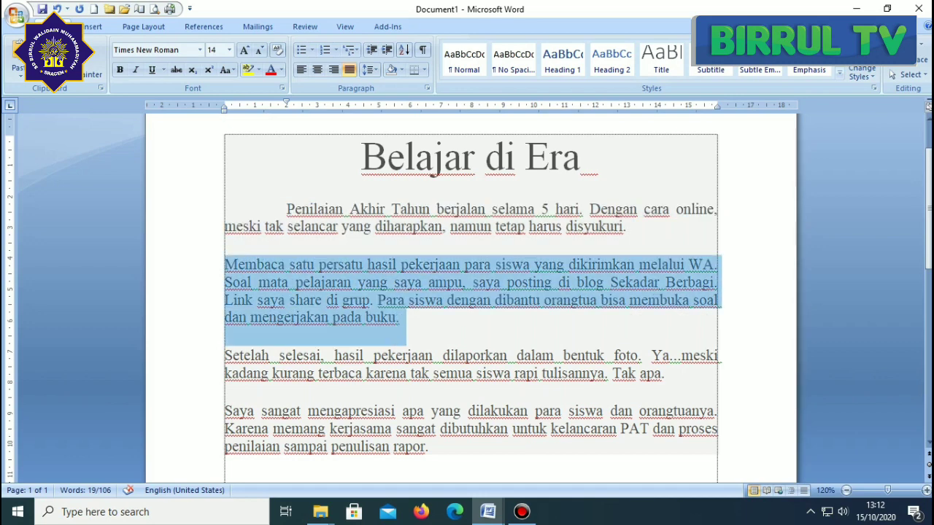
left_click(245, 264)
left_click_drag(245, 264, 405, 336)
Give the second paragraph and the Setelah and Saya paragraphs the same first-line indent.
left_click_drag(224, 104, 286, 105)
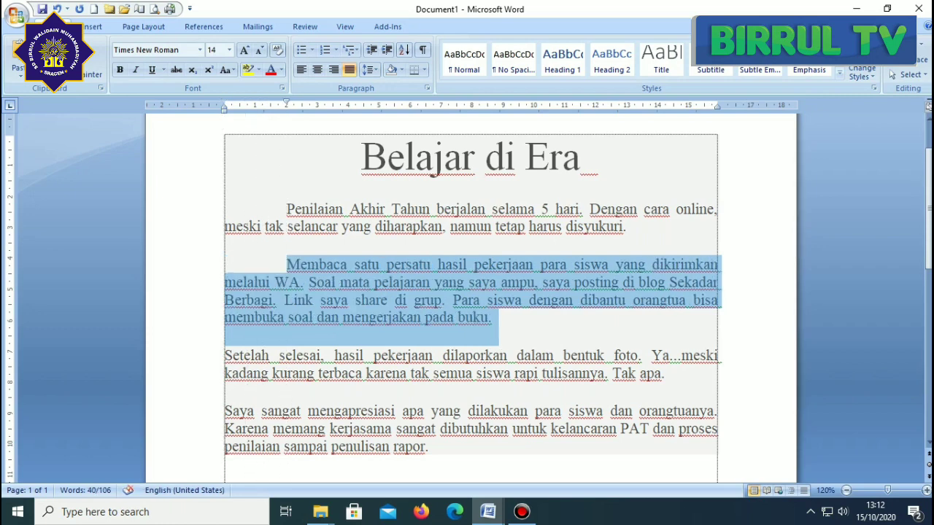
mouse_move(224, 356)
left_mouse_down()
mouse_move(409, 372)
mouse_move(436, 467)
left_mouse_up()
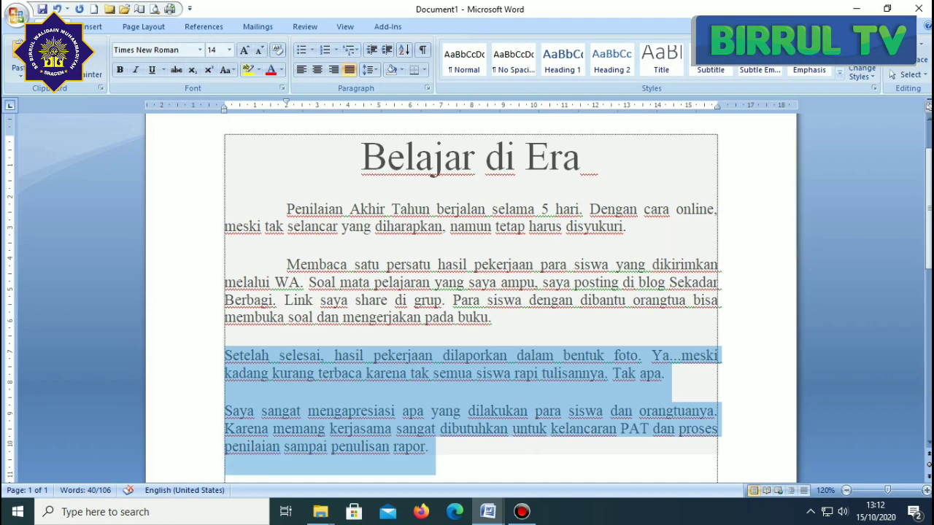
left_click(280, 373)
mouse_move(225, 355)
left_mouse_down()
mouse_move(409, 376)
mouse_move(436, 467)
left_mouse_up()
left_click_drag(224, 104, 286, 104)
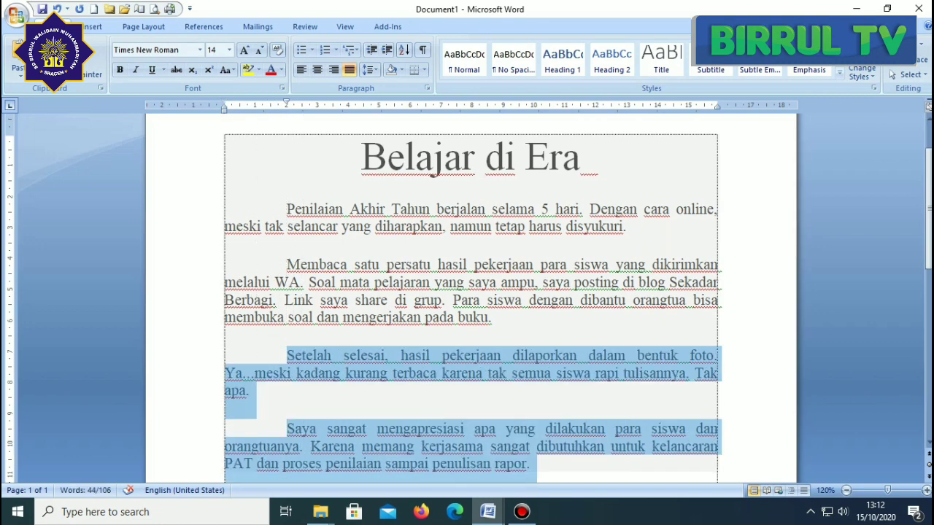
Select the body text from the first paragraph's first line to the end.
left_click(394, 373)
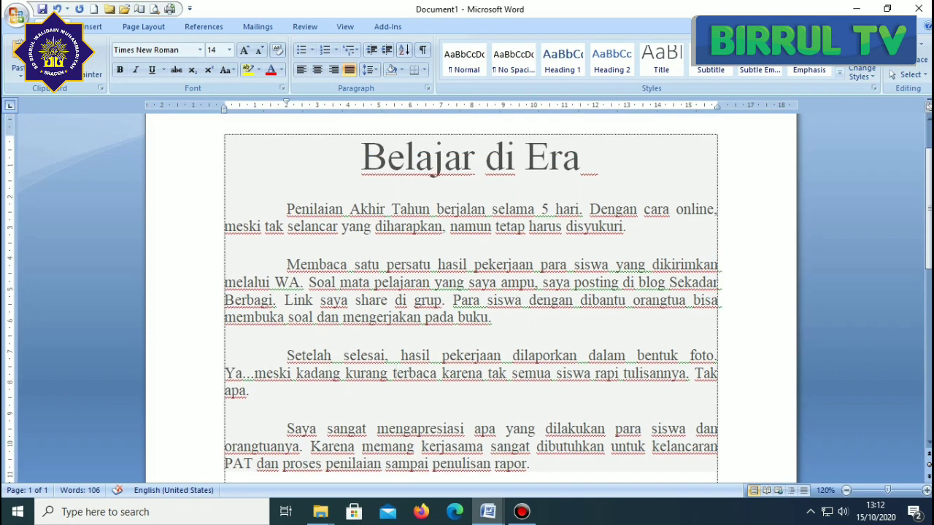
left_click_drag(225, 226, 252, 391)
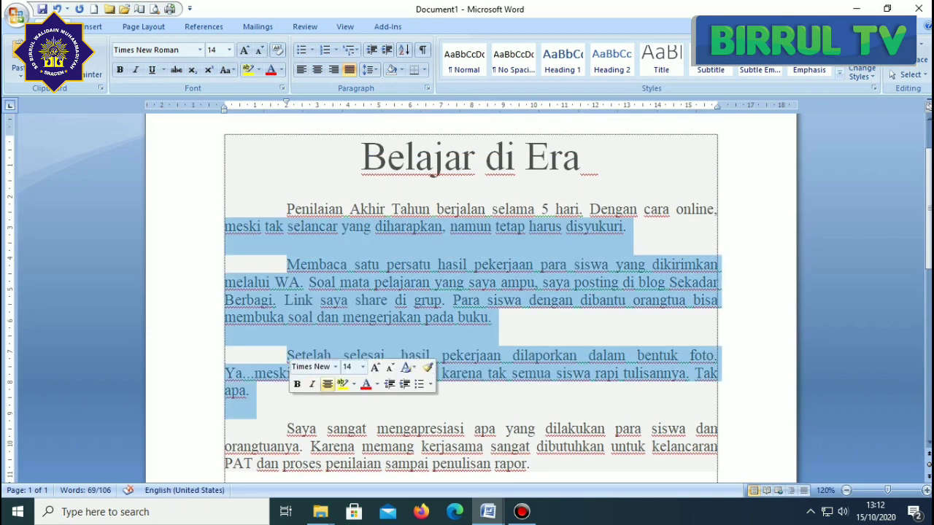
left_click(341, 227)
mouse_move(361, 146)
left_mouse_down()
mouse_move(719, 446)
mouse_move(533, 467)
left_mouse_up()
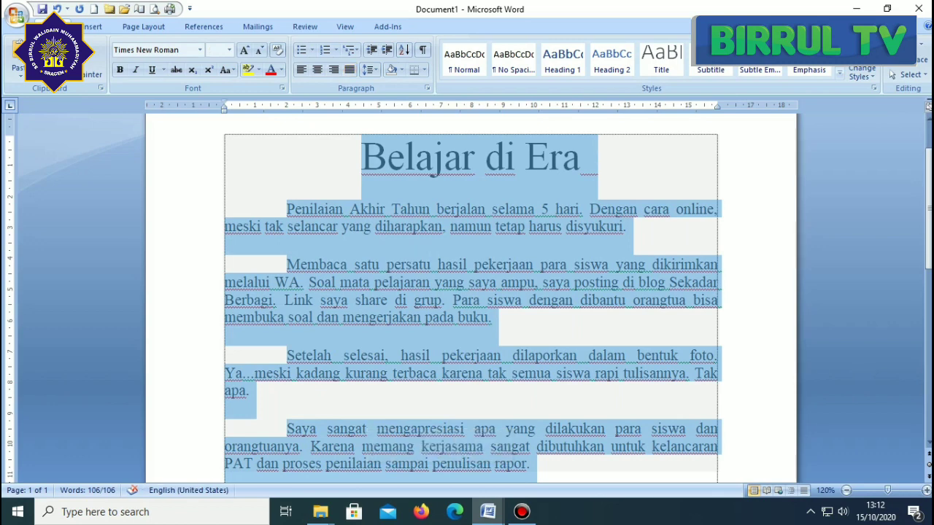
left_click(378, 317)
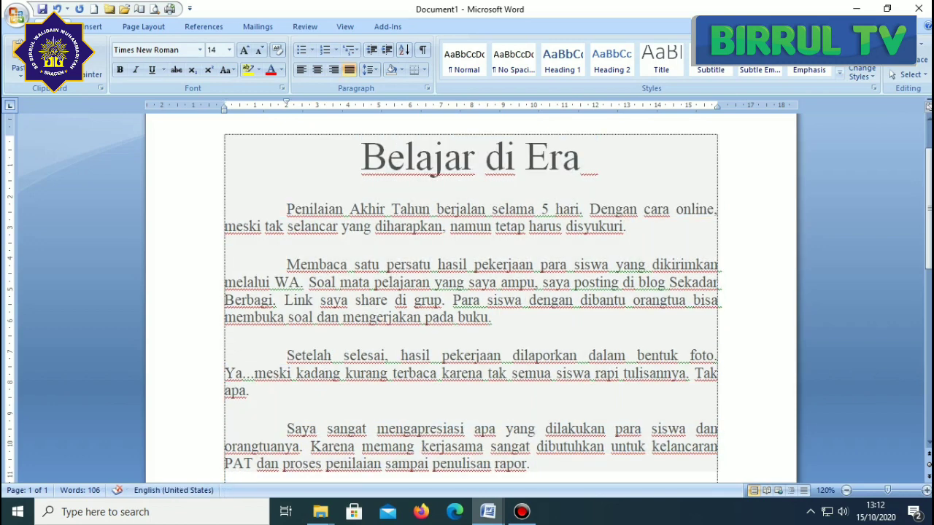
mouse_move(361, 146)
left_mouse_down()
mouse_move(631, 241)
mouse_move(536, 467)
left_mouse_up()
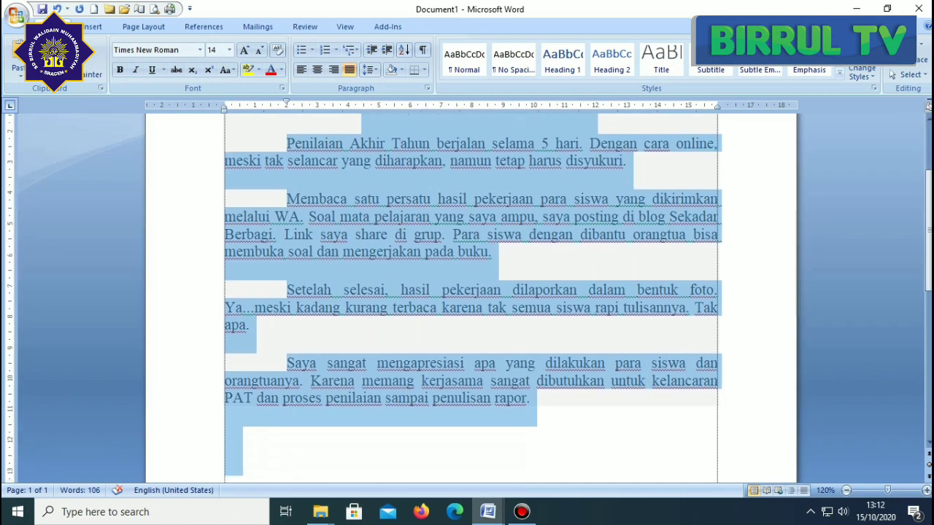
left_click(229, 474)
scroll(471, 292, "up", 3)
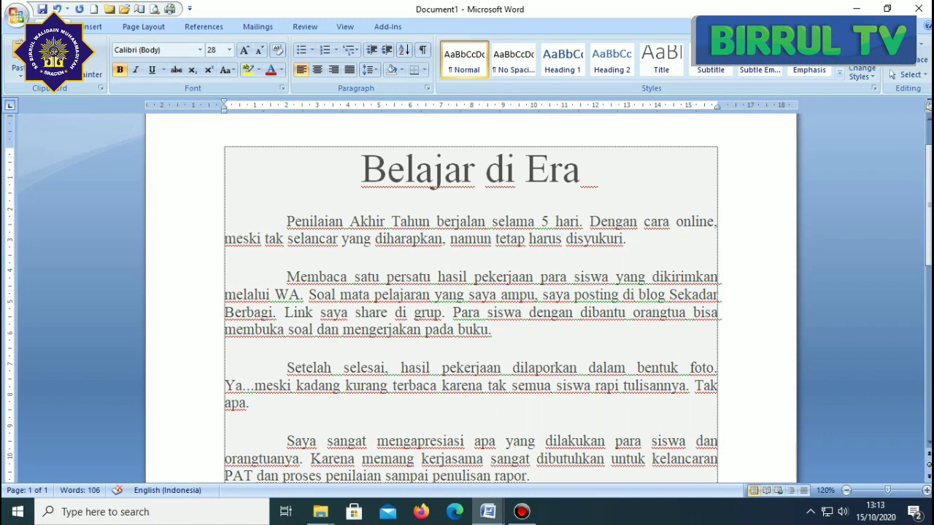
left_click_drag(286, 221, 719, 221)
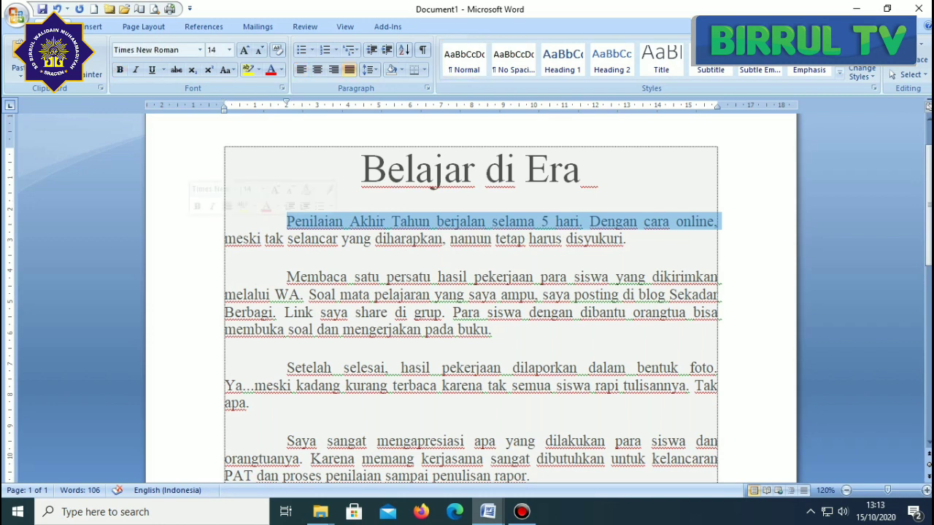
key("shift+Down")
key("shift+Down")
key("shift+Down")
key("shift+Down")
key("shift+Down")
key("shift+Down")
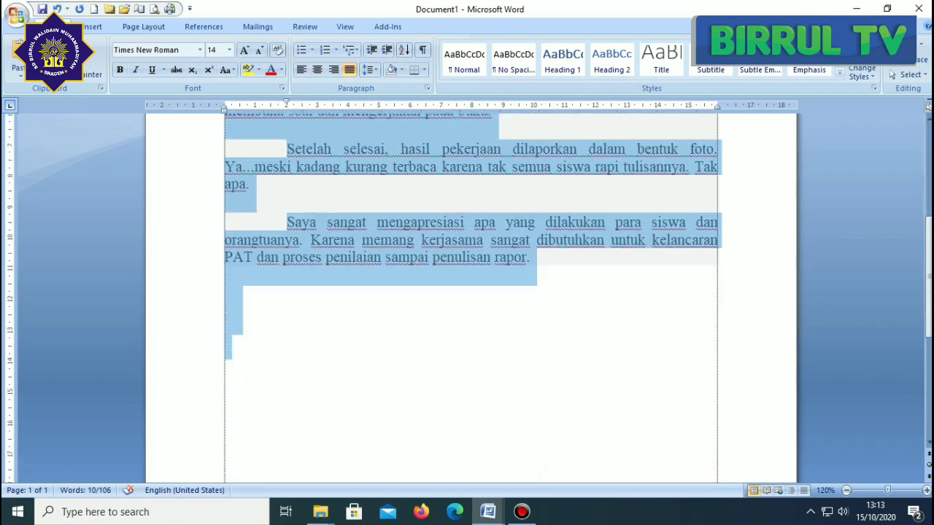
Try 1,15 and then 1,5 line spacing on the selected body paragraphs.
scroll(471, 292, "up", 2)
scroll(470, 292, "up", 3)
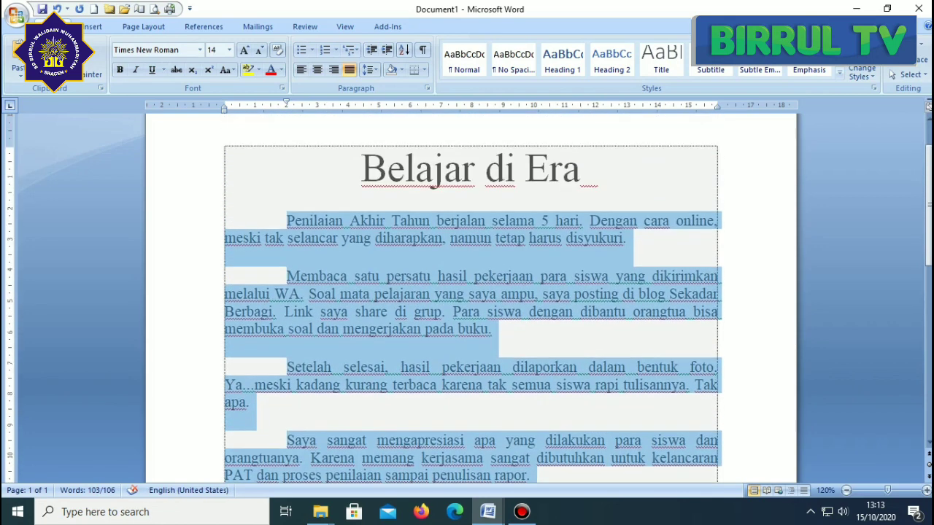
scroll(471, 292, "up", 1)
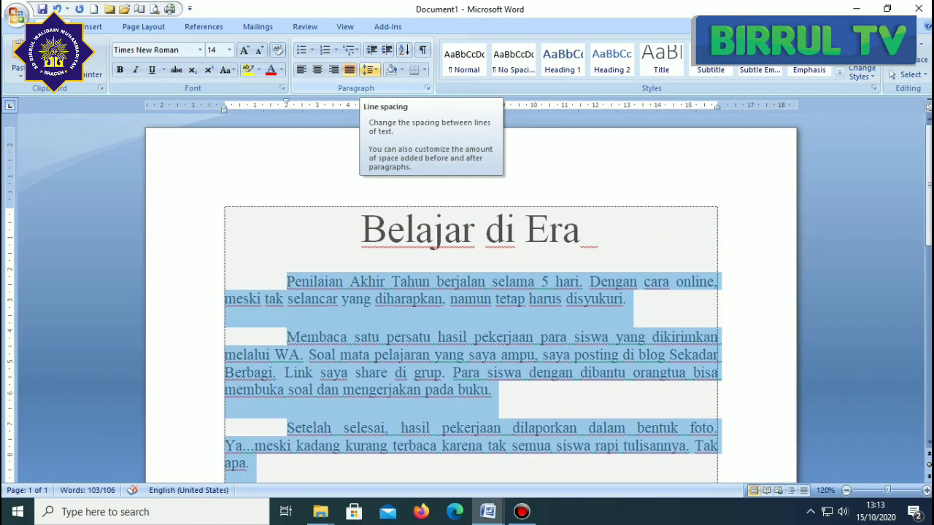
left_click(369, 70)
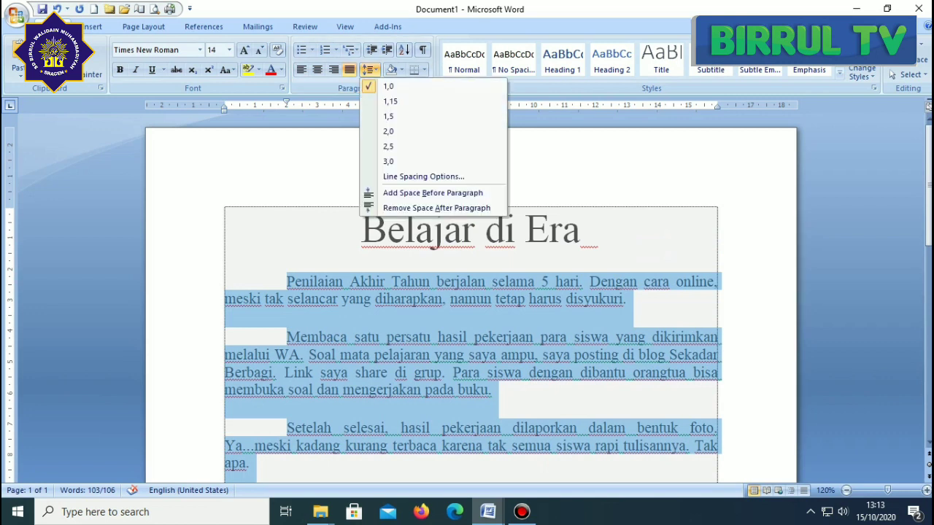
left_click(388, 87)
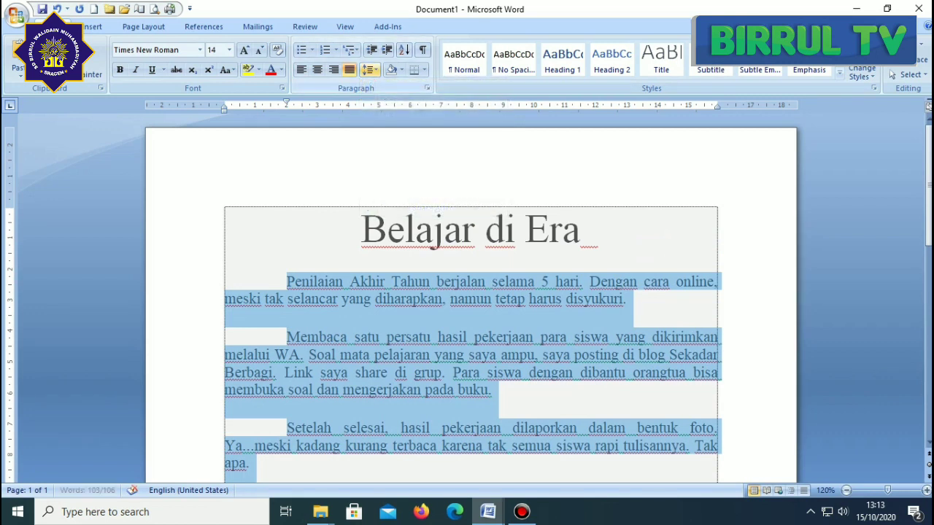
left_click(369, 70)
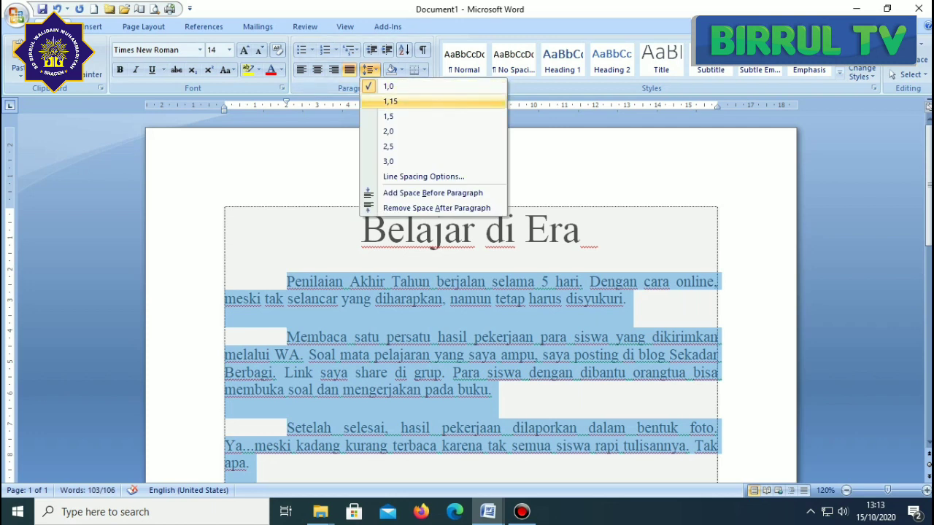
left_click(390, 101)
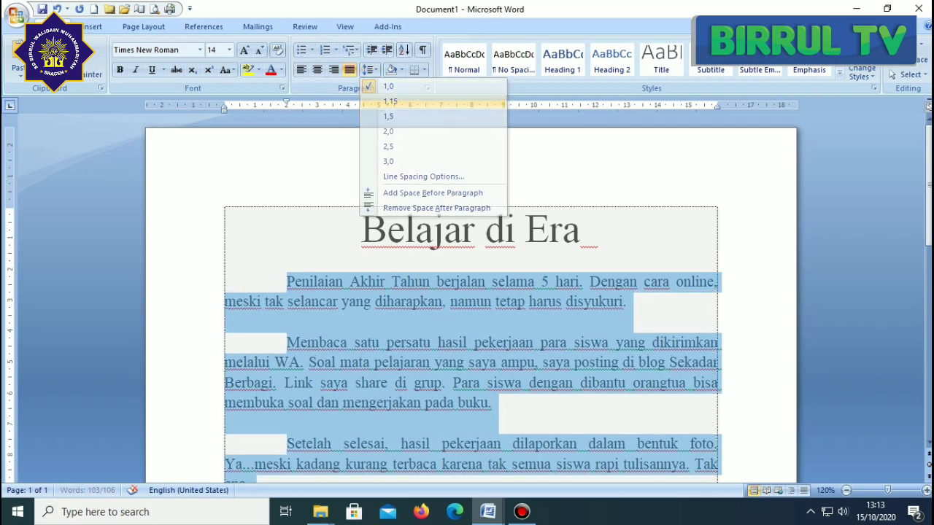
left_click(369, 70)
left_click(388, 117)
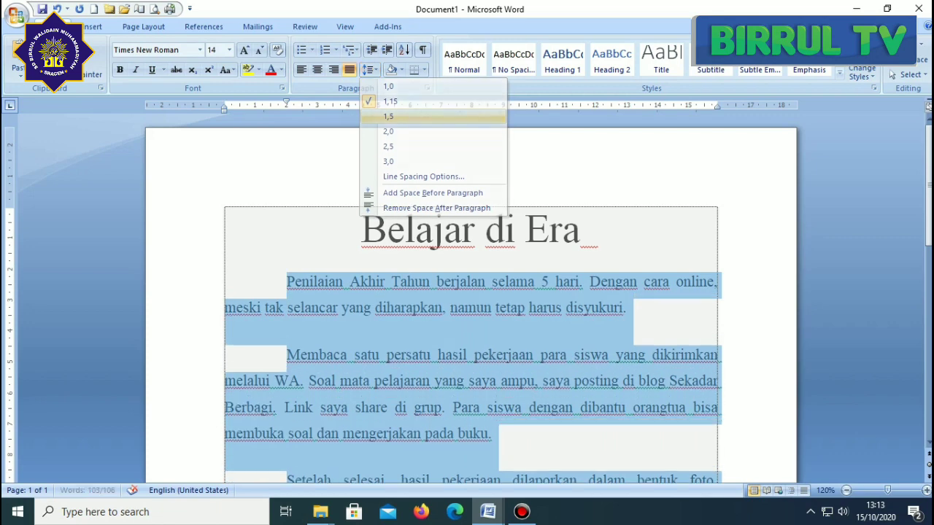
left_click(369, 70)
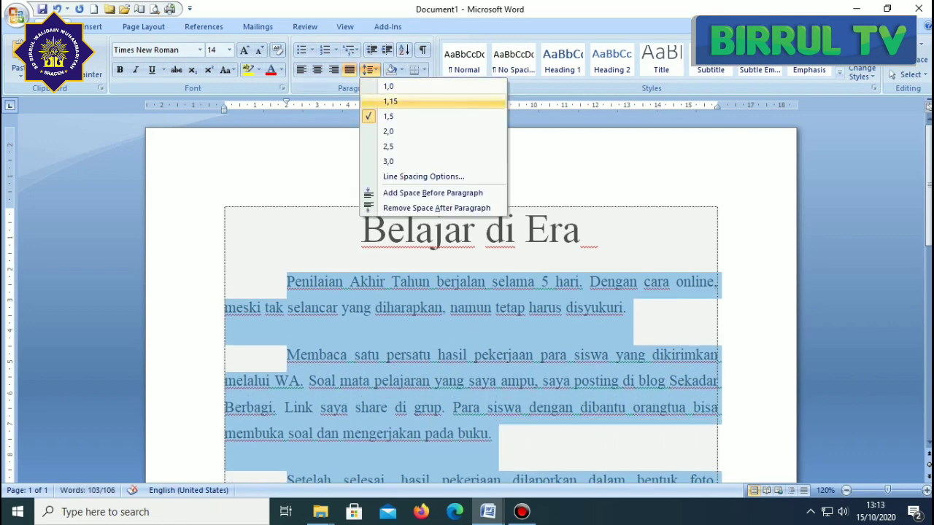
left_click(388, 117)
Return the body paragraphs' line spacing to 1,15.
scroll(389, 116, "down", 4)
scroll(471, 292, "down", 1)
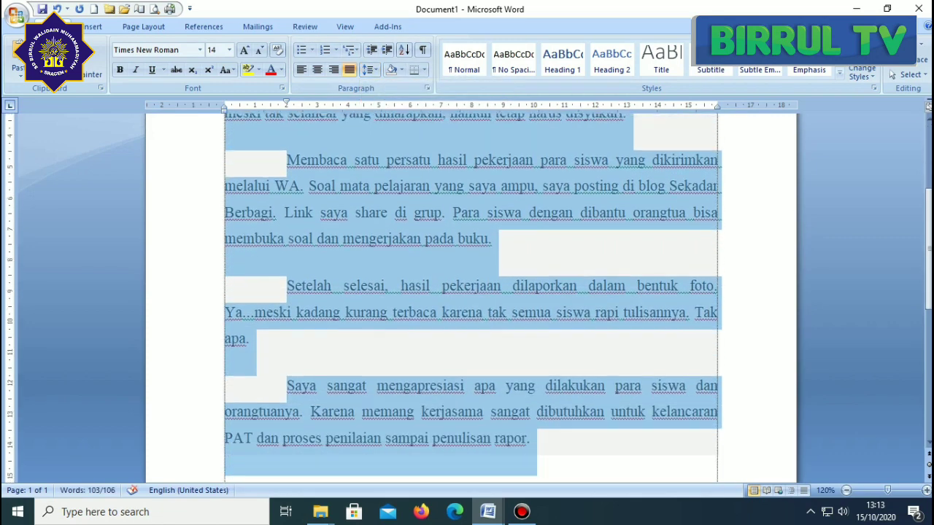
scroll(471, 292, "up", 5)
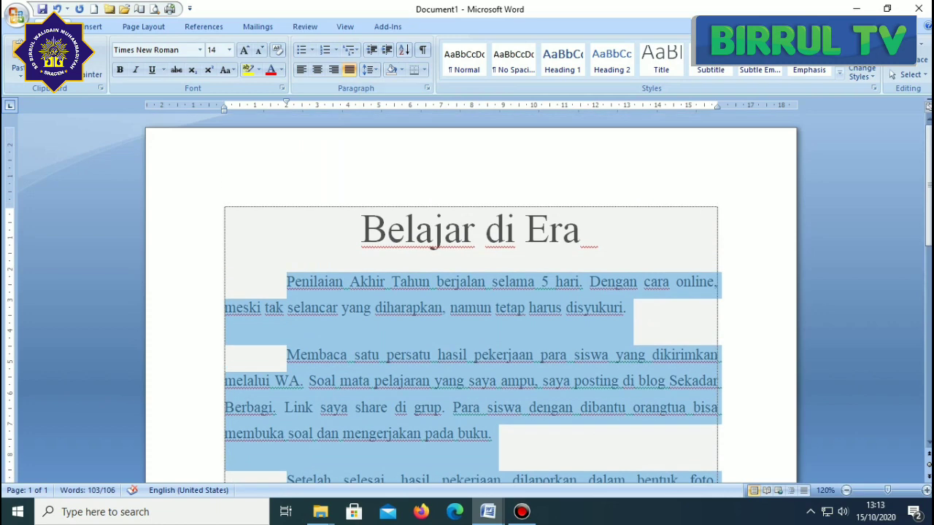
left_click(367, 69)
left_click(396, 98)
scroll(471, 292, "down", 4)
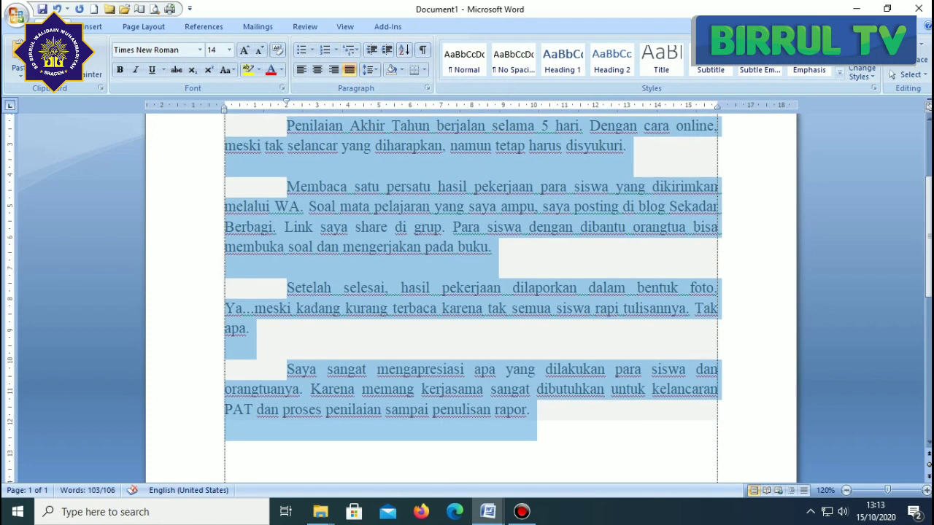
scroll(471, 291, "up", 3)
left_click(367, 69)
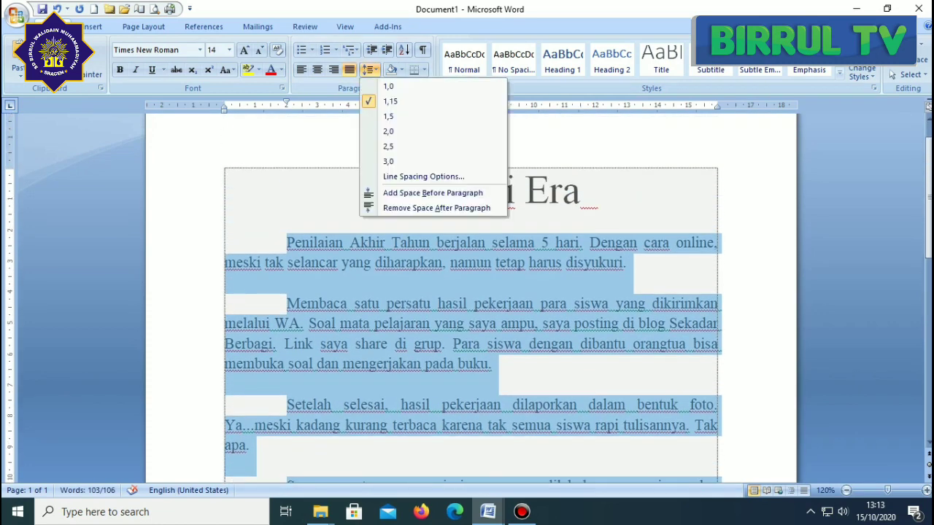
left_click(396, 98)
Deselect the paragraphs and scroll through the article to review its formatting.
scroll(471, 292, "down", 1)
scroll(471, 291, "down", 2)
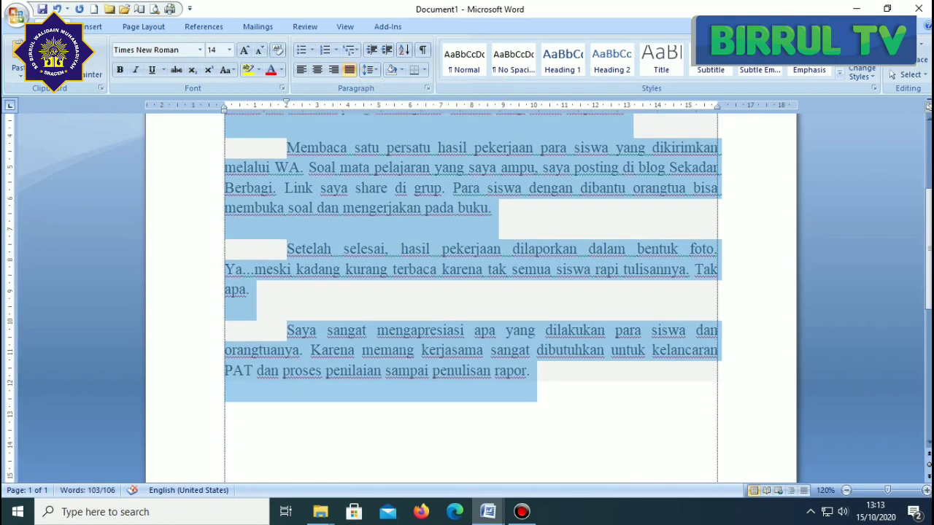
scroll(470, 292, "up", 3)
scroll(470, 292, "up", 1)
scroll(471, 292, "down", 2)
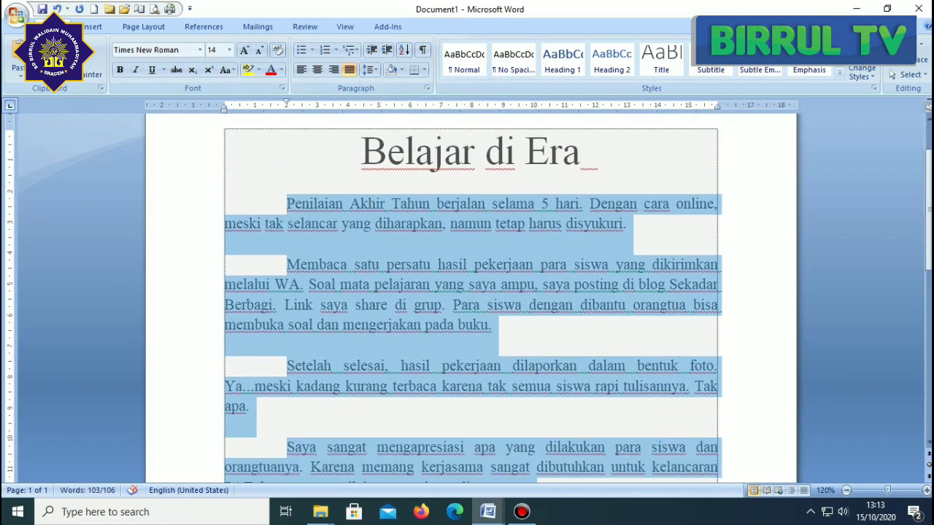
left_click(453, 305)
scroll(454, 305, "down", 3, "ctrl")
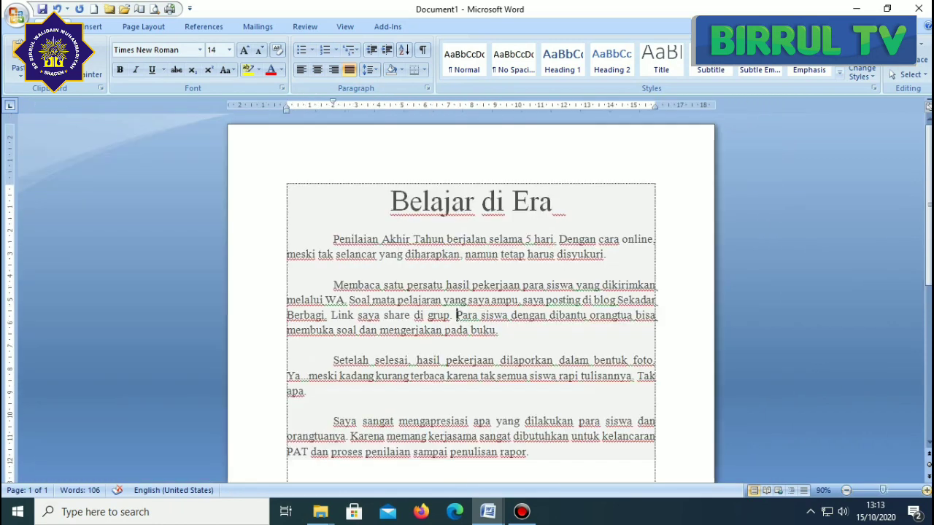
scroll(471, 306, "up", 1, "ctrl")
scroll(471, 306, "up", 1, "ctrl")
left_click(420, 286)
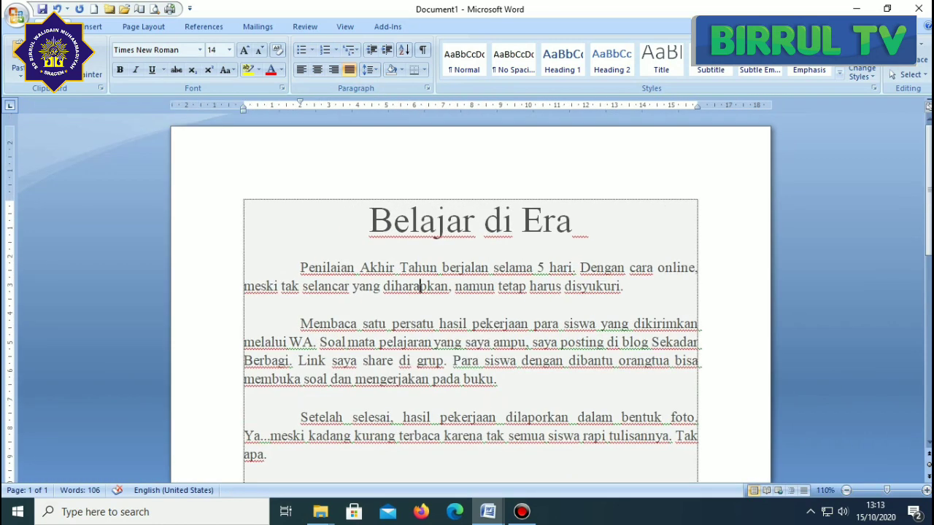
scroll(471, 304, "down", 2)
scroll(470, 304, "up", 1)
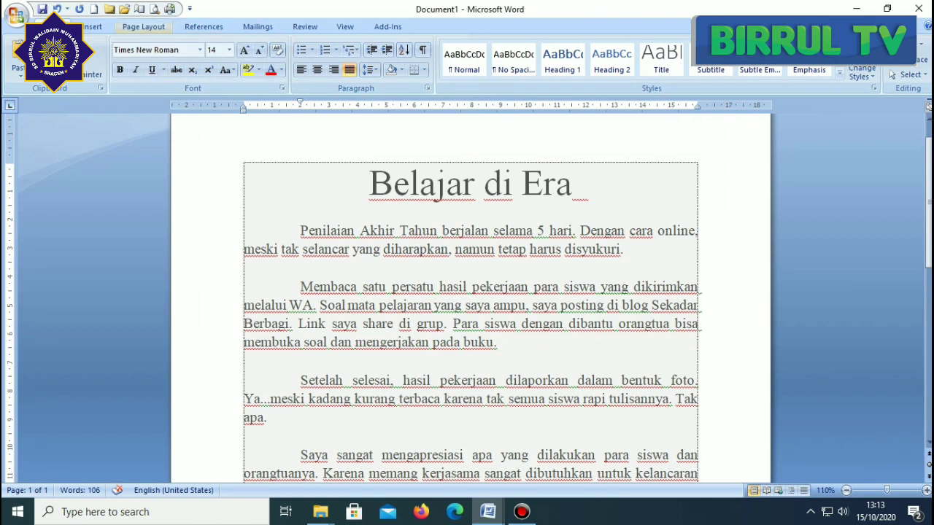
Fill the page with the light peach theme color and bring up the Page Borders settings.
left_click(143, 26)
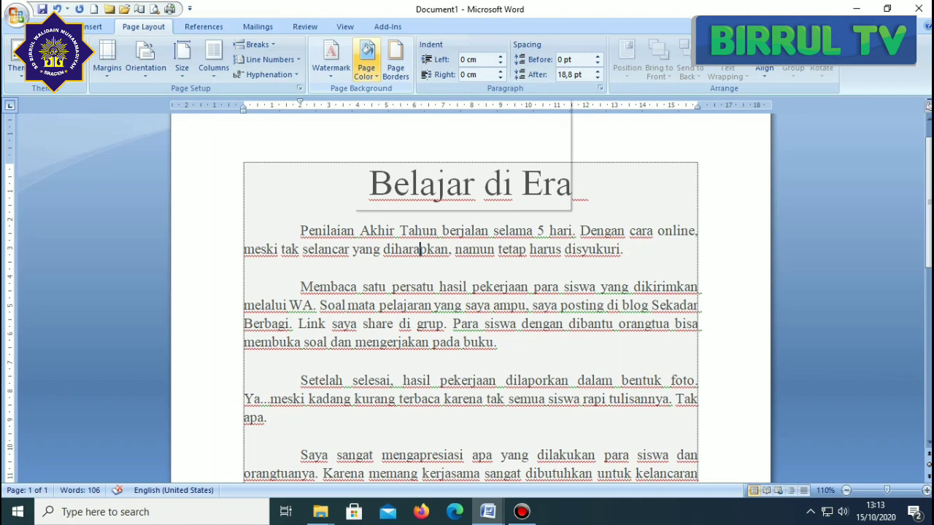
left_click(366, 64)
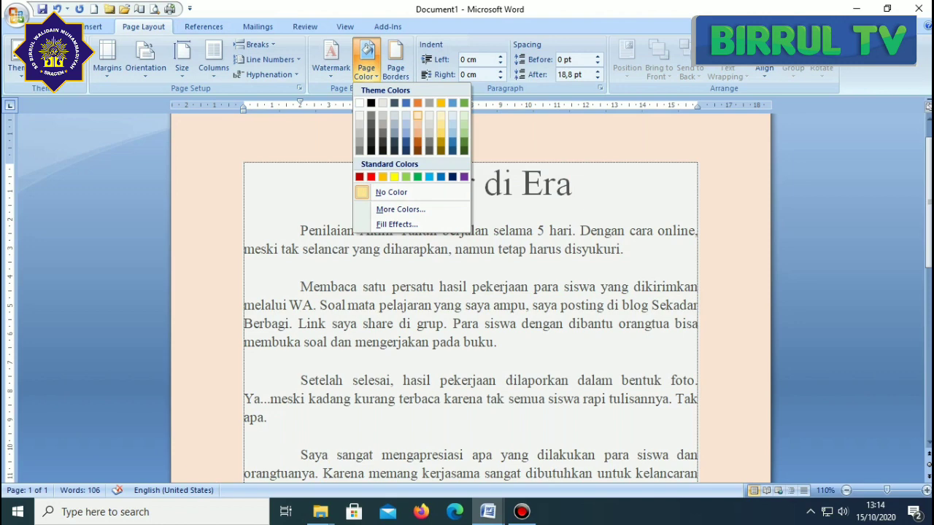
left_click(417, 115)
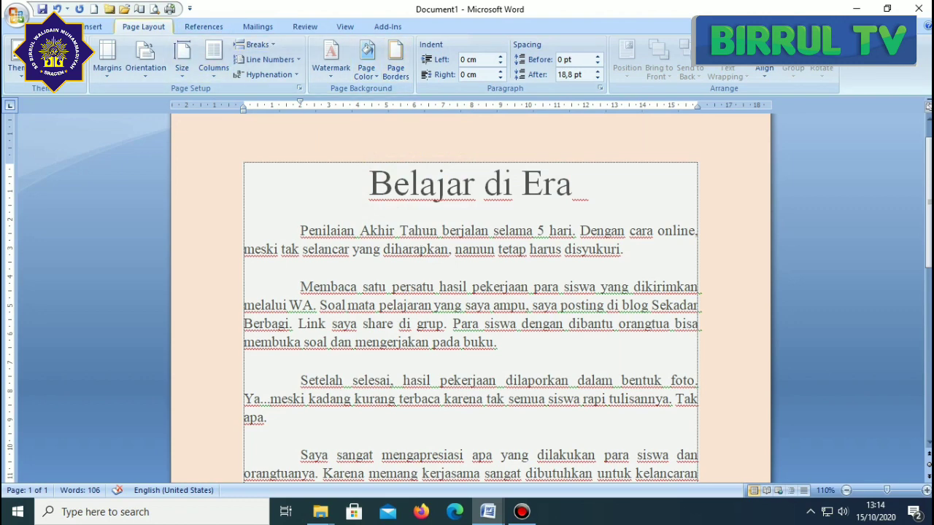
left_click(395, 64)
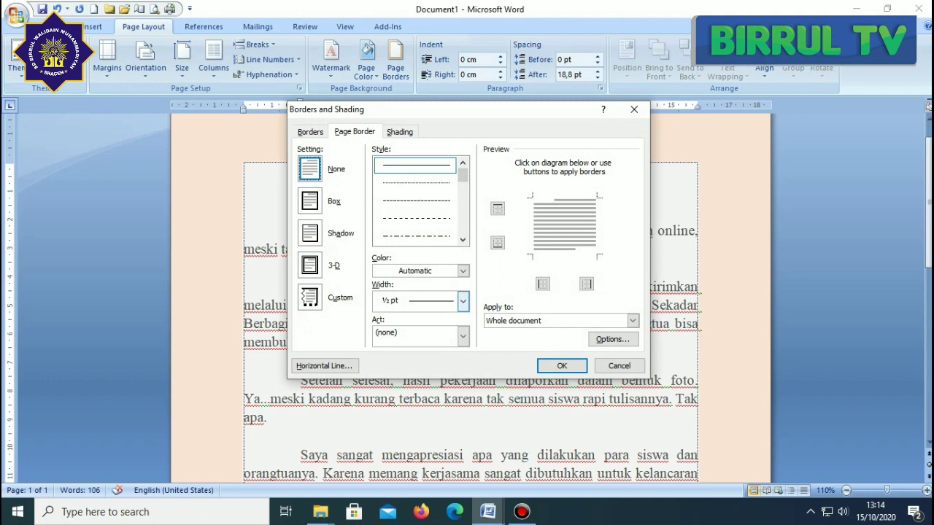
Pick the red apple design from the Art page border list.
left_click(463, 336)
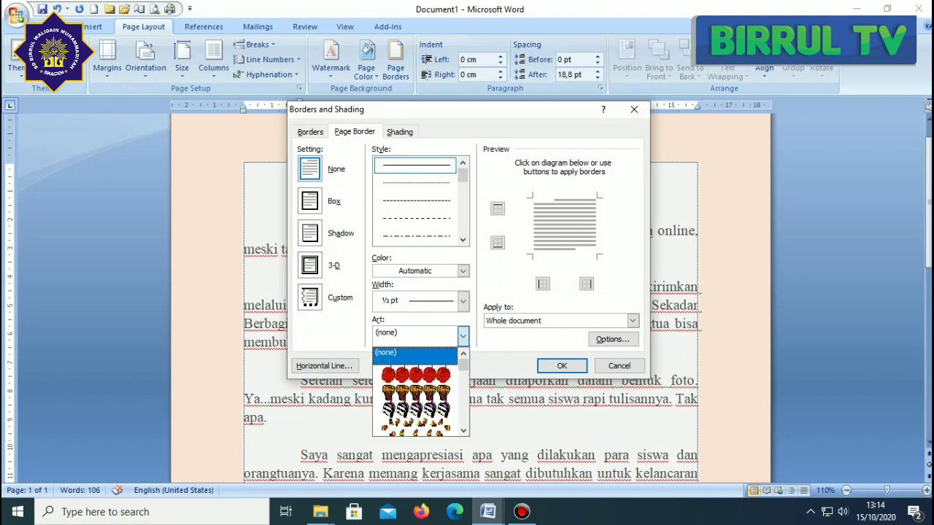
scroll(416, 394, "down", 3)
scroll(416, 394, "down", 2)
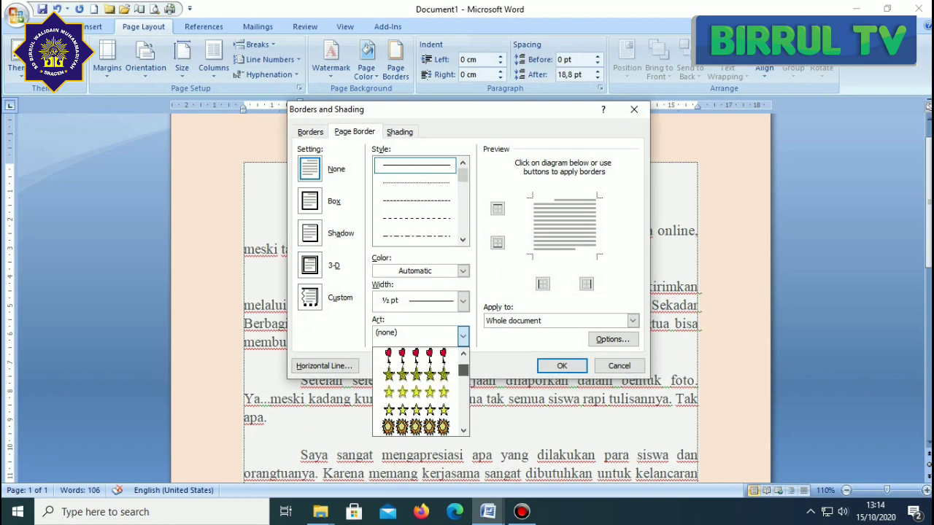
scroll(416, 394, "up", 5)
left_click(416, 375)
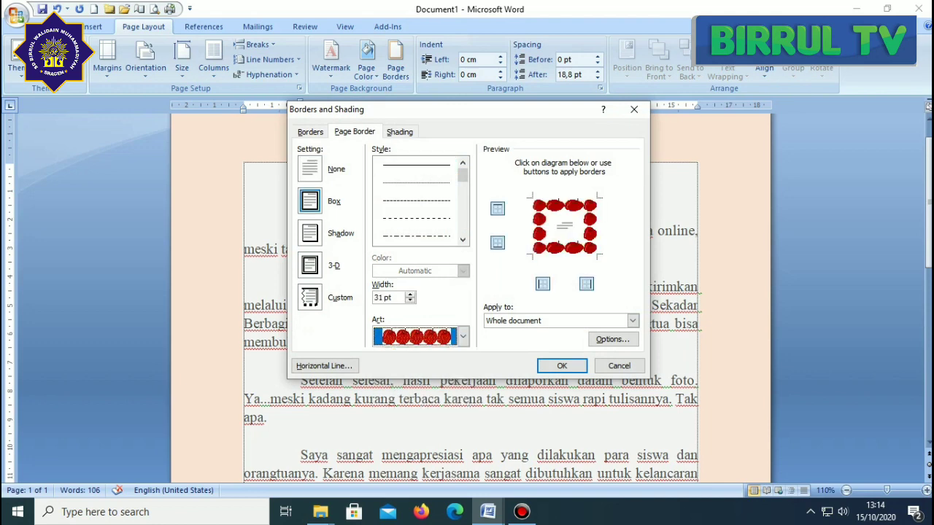
left_click(462, 336)
mouse_move(463, 365)
left_mouse_down()
mouse_move(463, 416)
mouse_move(462, 365)
left_mouse_up()
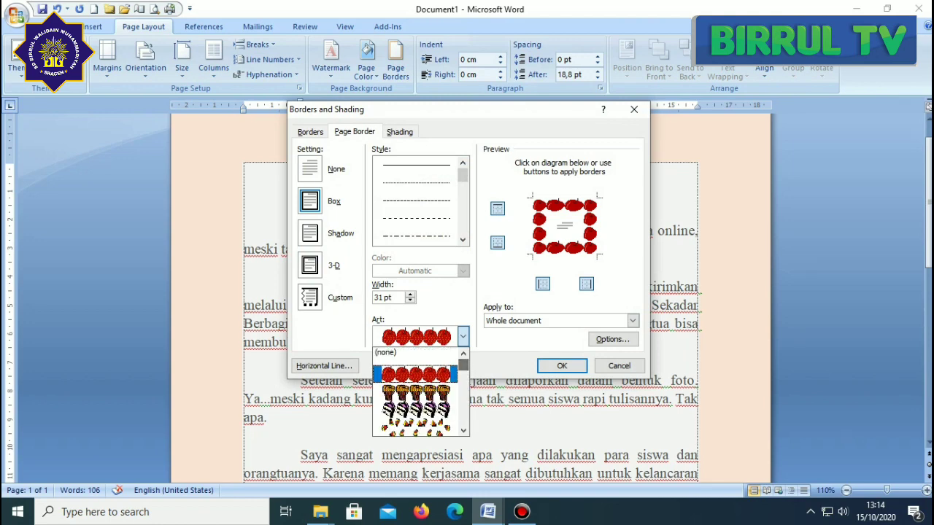
left_click(463, 336)
Apply the red apple border to the page and scroll to check it.
left_click(562, 366)
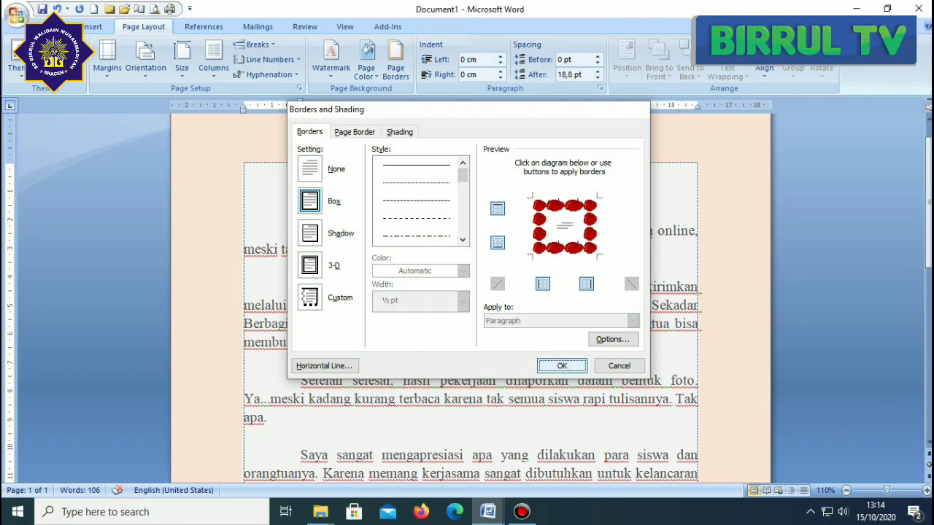
scroll(471, 292, "down", 3)
scroll(471, 292, "down", 2)
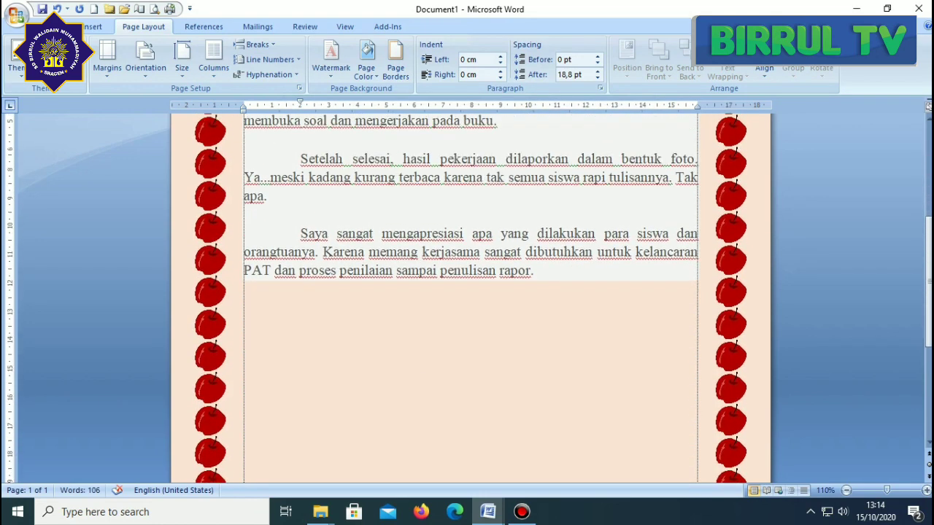
scroll(471, 292, "up", 5)
scroll(471, 292, "down", 1)
scroll(471, 291, "down", 2)
scroll(420, 286, "up", 3)
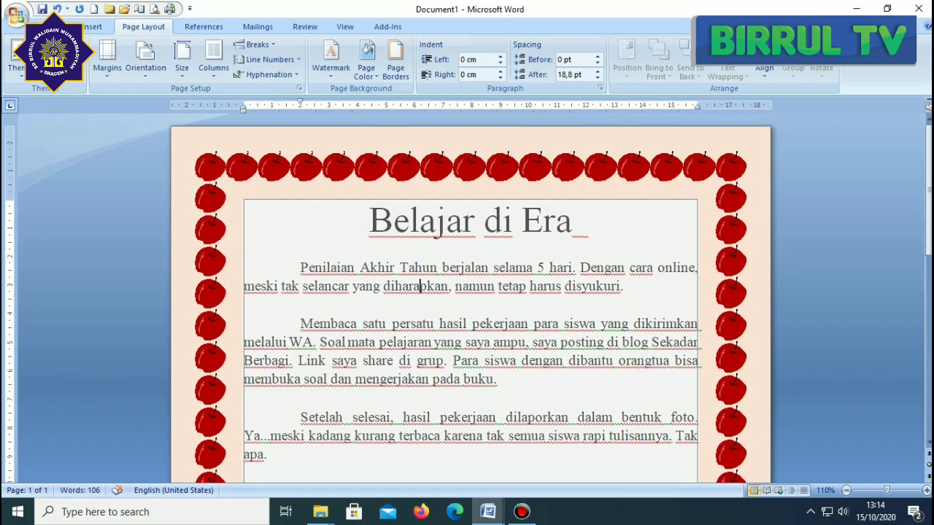
scroll(470, 292, "down", 2)
scroll(470, 292, "down", 1)
scroll(471, 291, "up", 3)
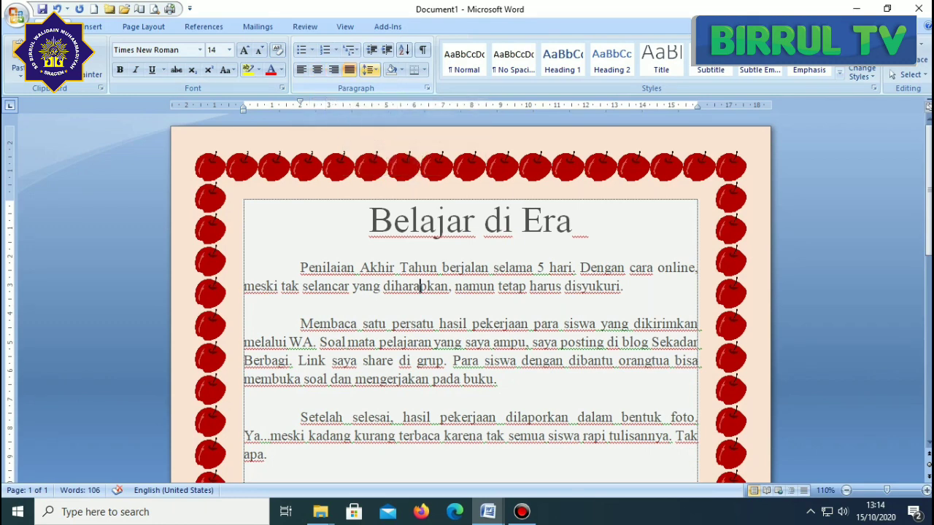
Recheck line spacing, page color and page border settings unchanged, then open the Office menu.
left_click(369, 70)
left_click(390, 102)
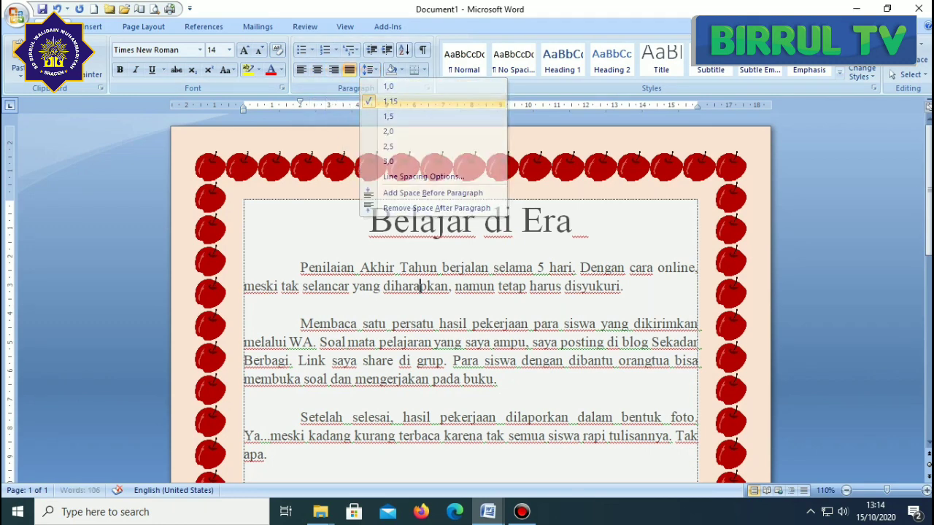
left_click(144, 26)
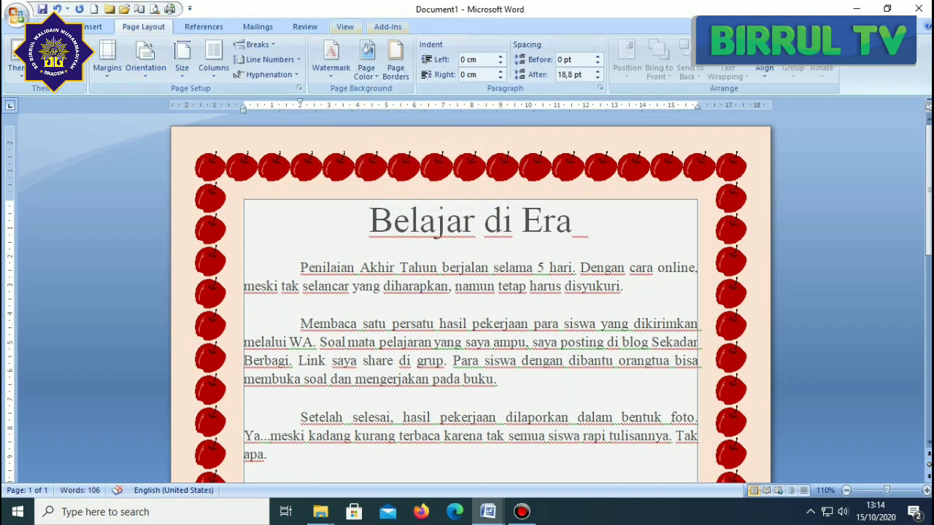
left_click(366, 57)
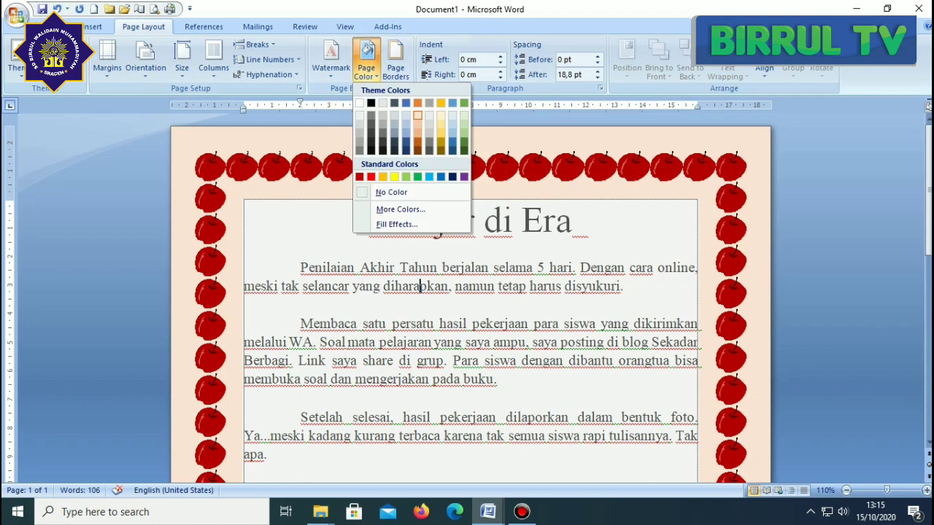
left_click(395, 62)
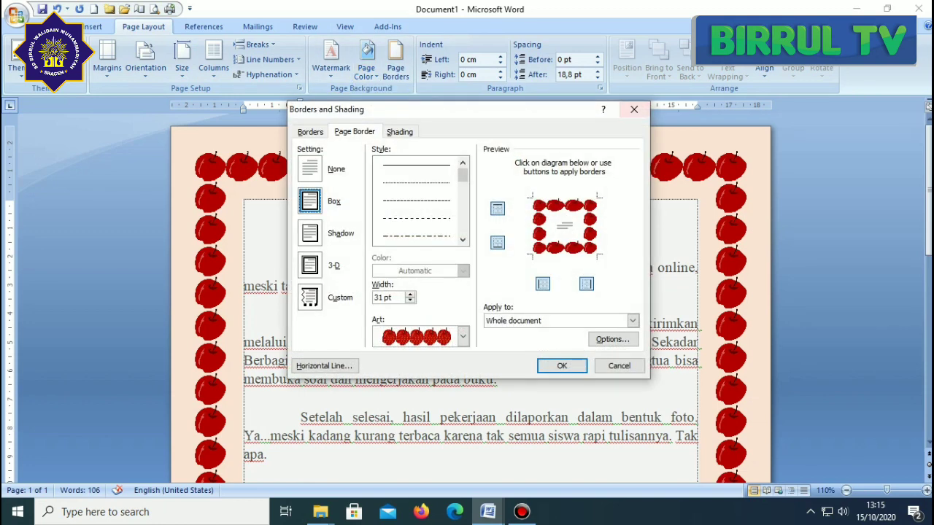
key("Return")
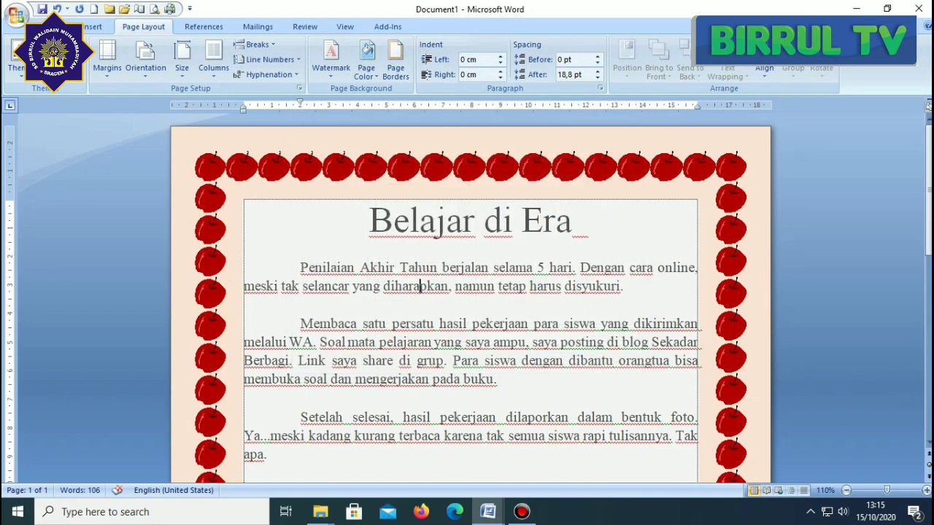
left_click(16, 15)
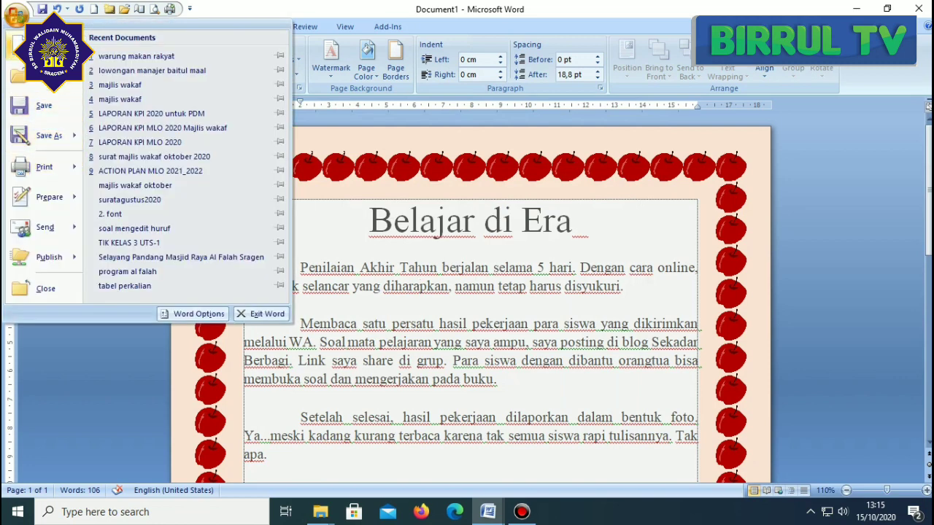
Save the document as 'tugas 3 bidari' and close Word.
left_click(44, 105)
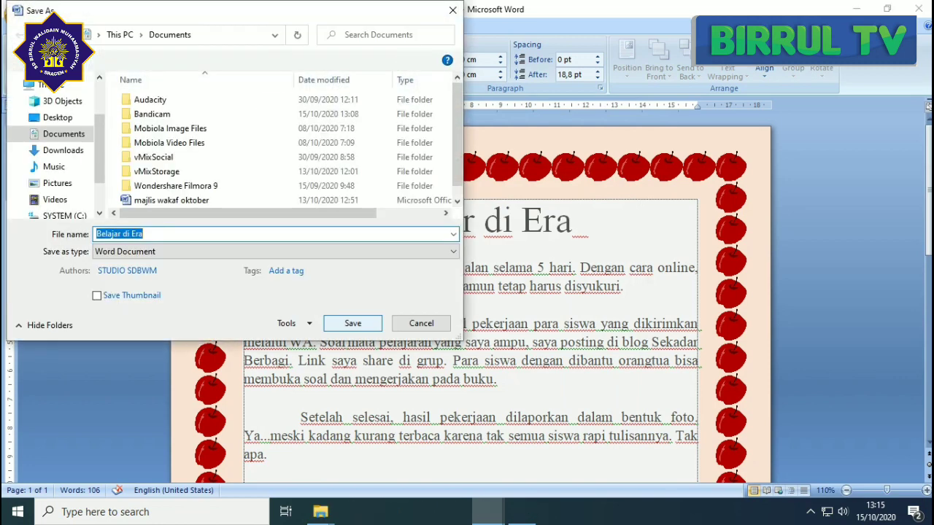
left_click_drag(364, 10, 513, 76)
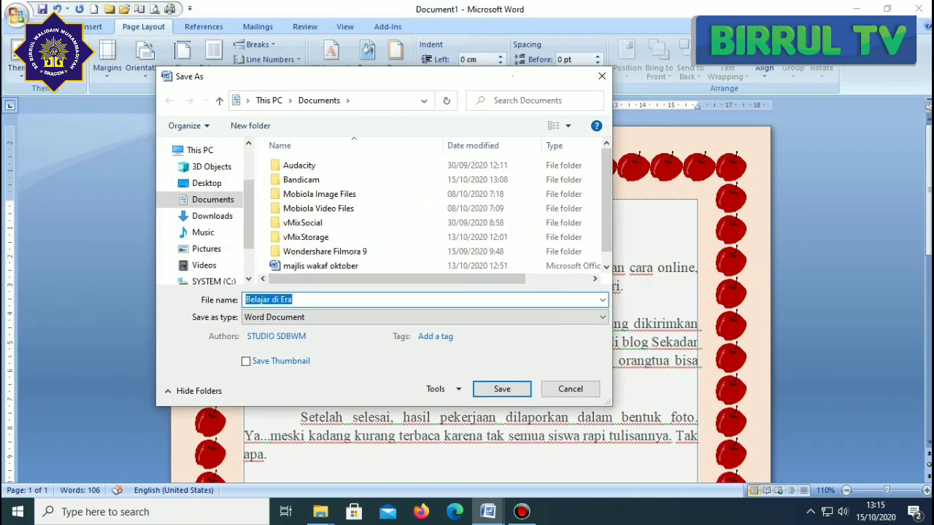
type("tu")
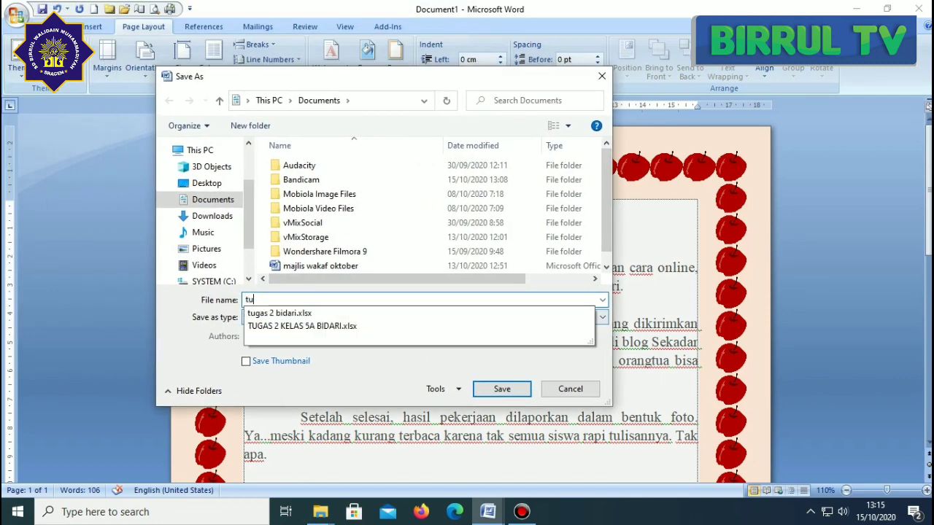
type("gas 3 ")
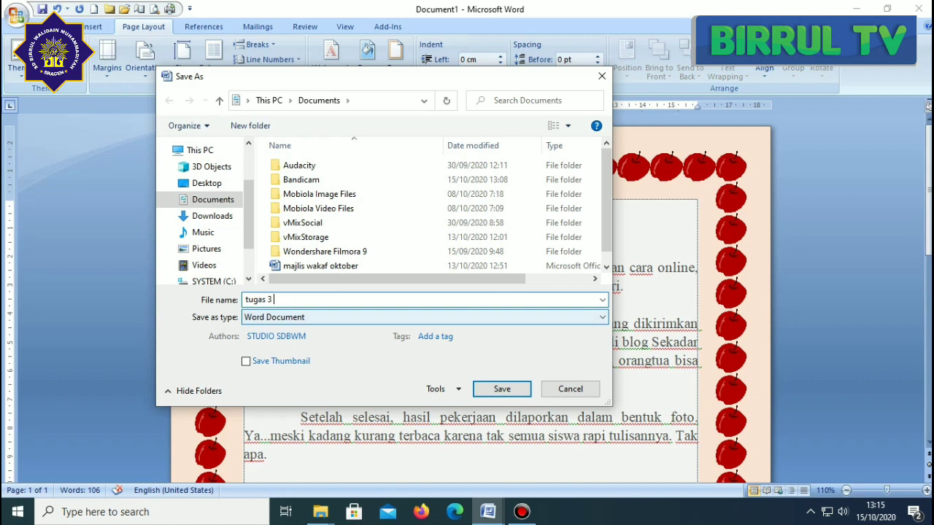
type("bid")
type("an")
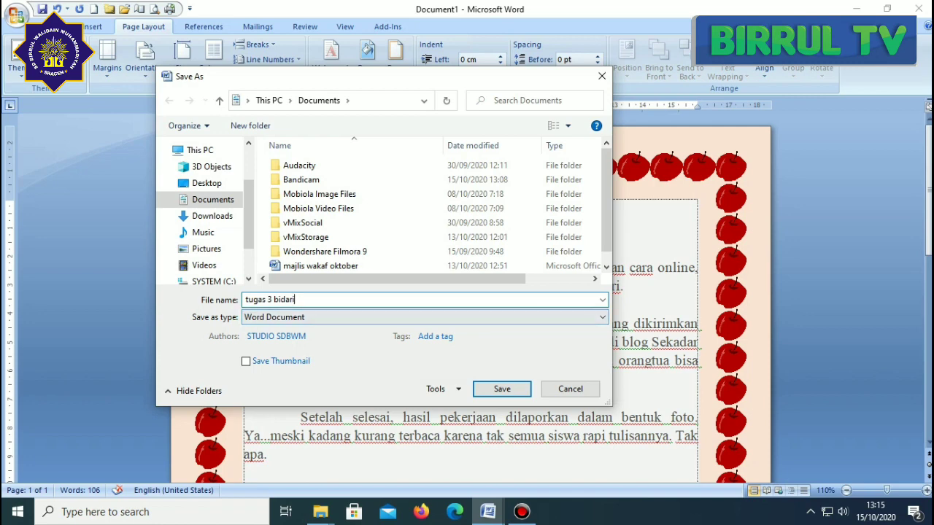
key("Return")
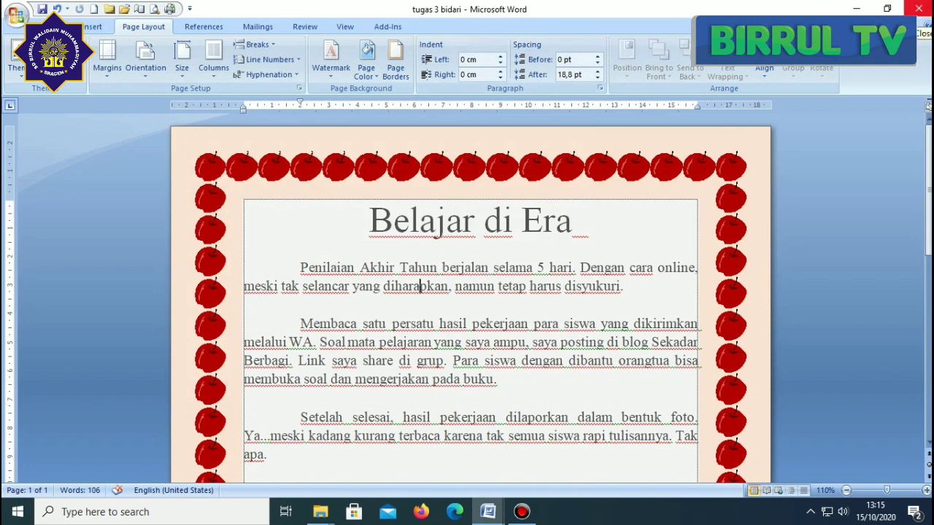
left_click(918, 8)
left_click(918, 9)
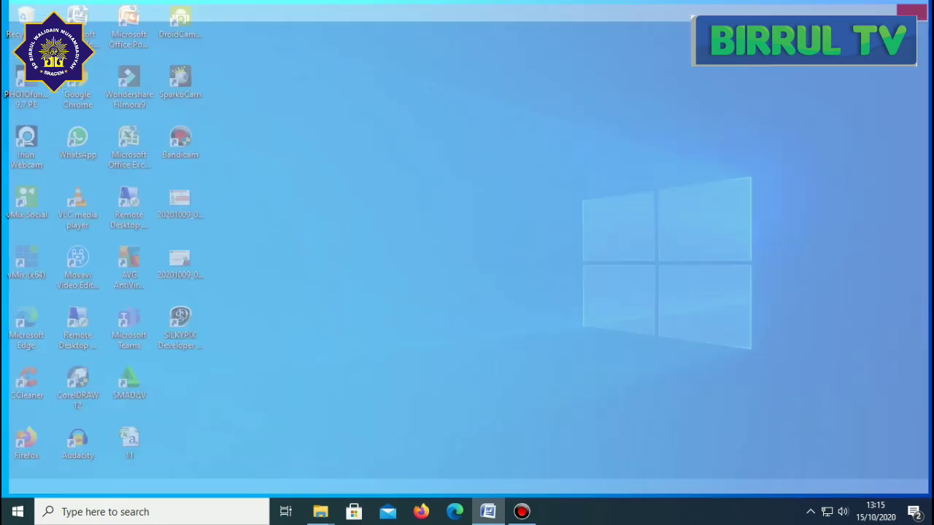